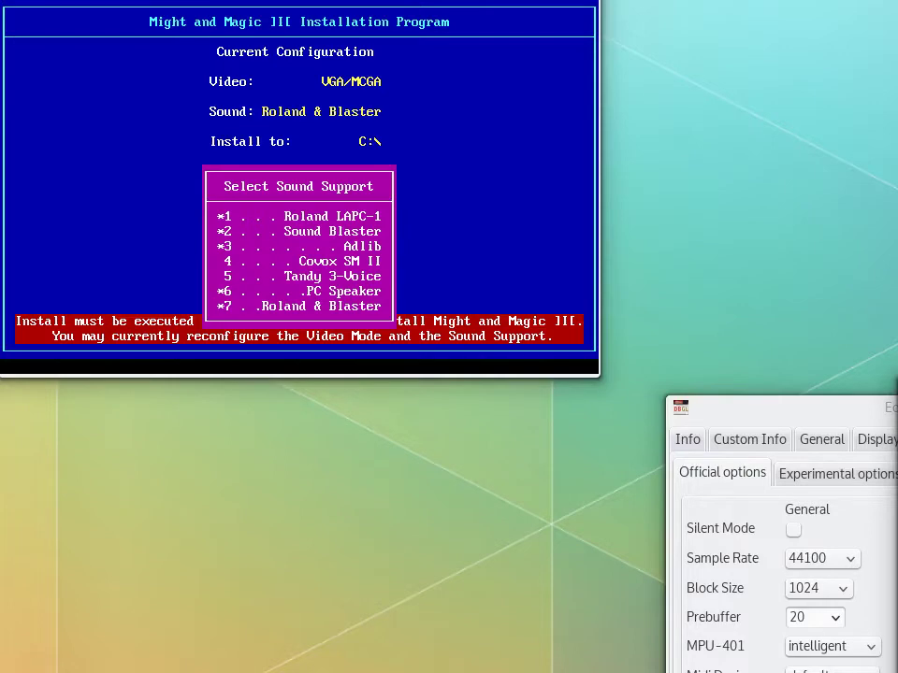
# Examine the available Sound Blaster types and OPL modes in the Might and Magic III profile's audio settings
pyautogui.moveTo(816, 414); pyautogui.dragTo(159, 4)
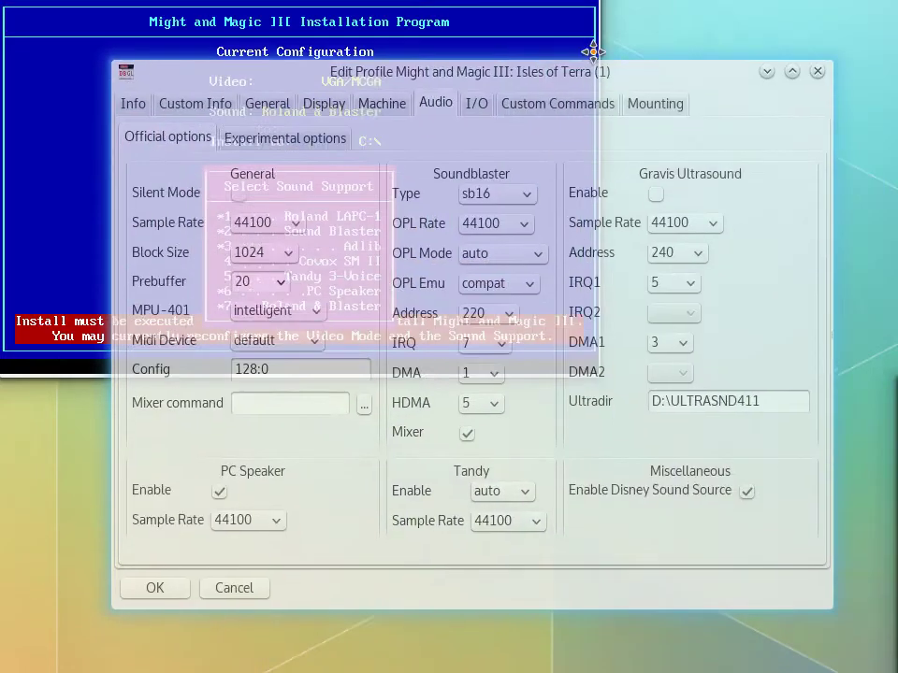
pyautogui.moveTo(591, 46); pyautogui.dragTo(506, 0)
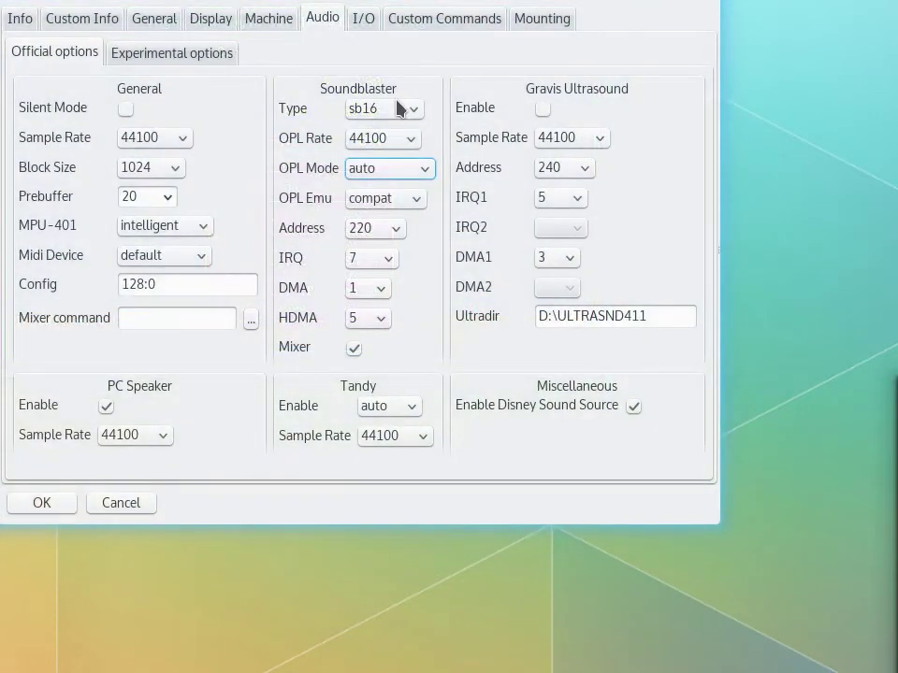
pyautogui.click(401, 108)
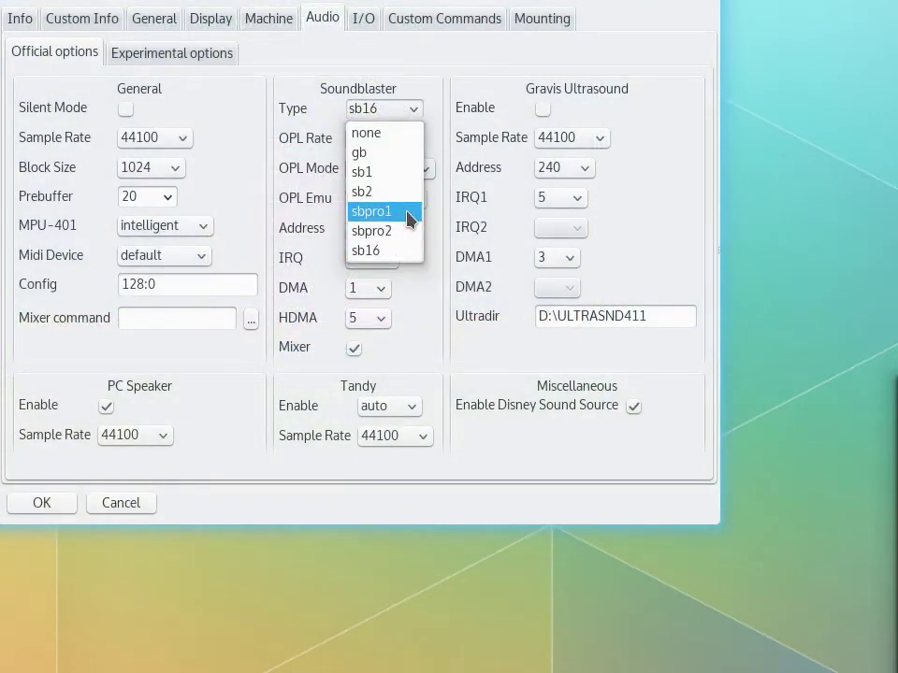
pyautogui.click(380, 10)
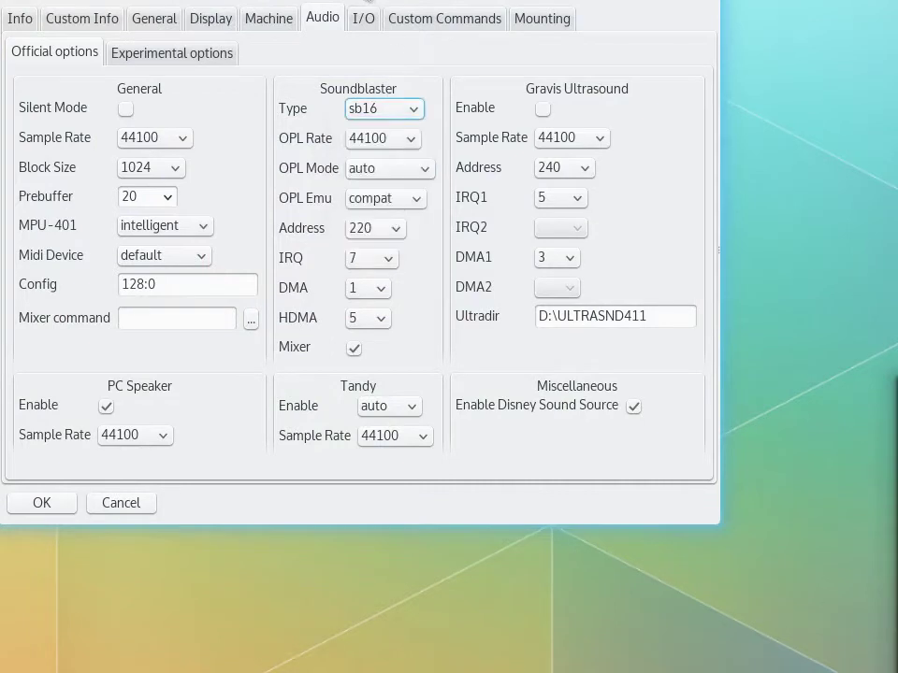
pyautogui.click(370, 171)
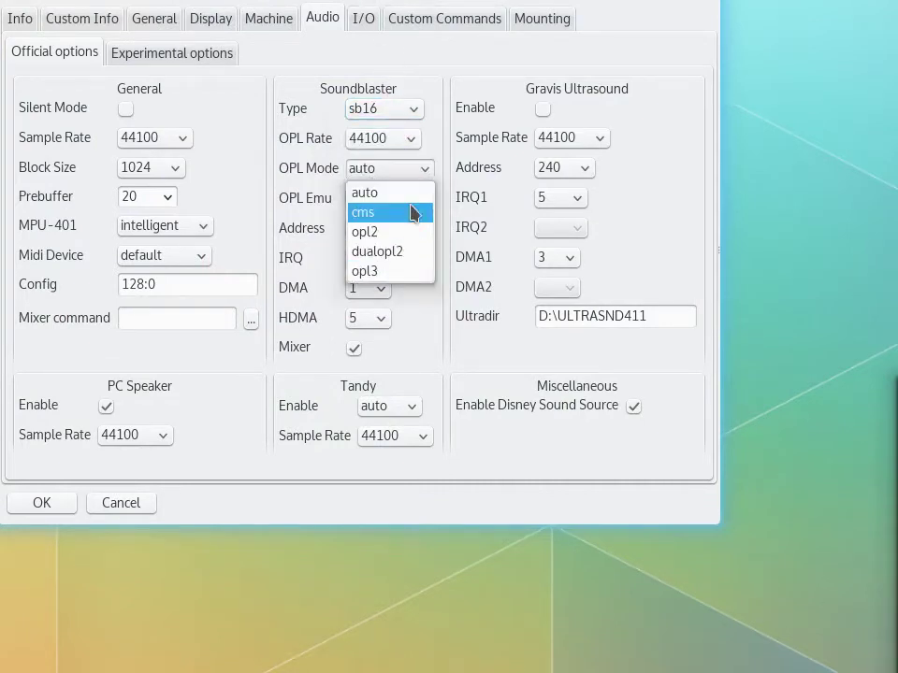
pyautogui.click(399, 168)
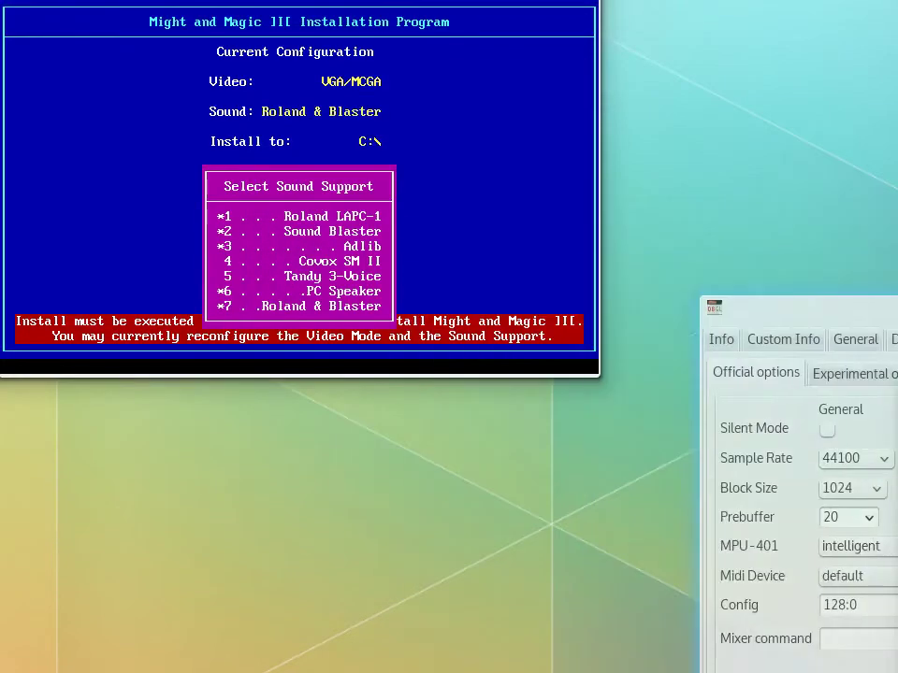
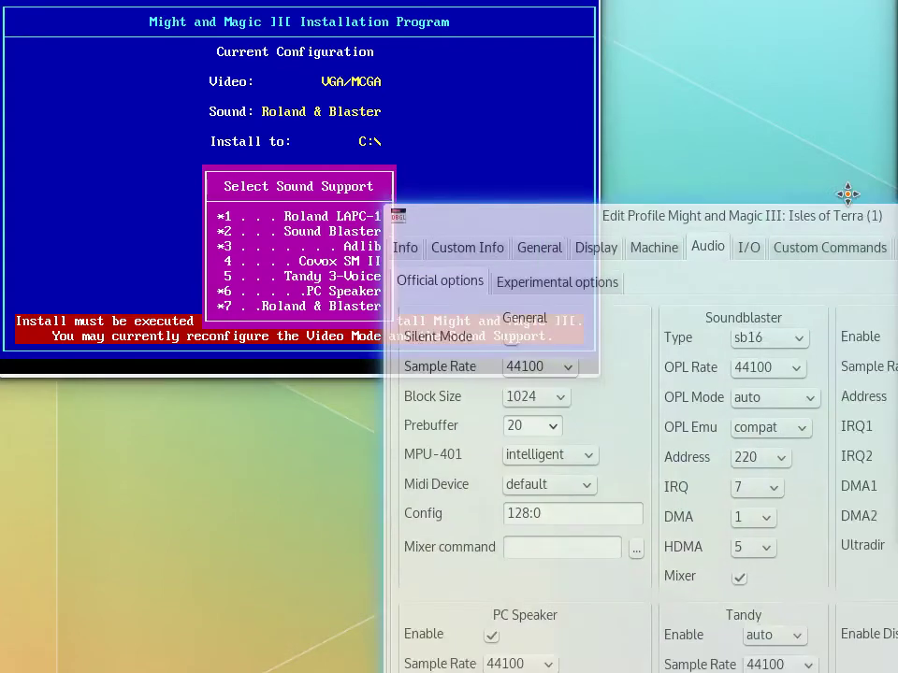
# Bring the profile's audio settings back into view and review the Sound Blaster type, OPL mode and OPL emulation choices
pyautogui.moveTo(847, 195); pyautogui.dragTo(497, 3)
pyautogui.click(415, 109)
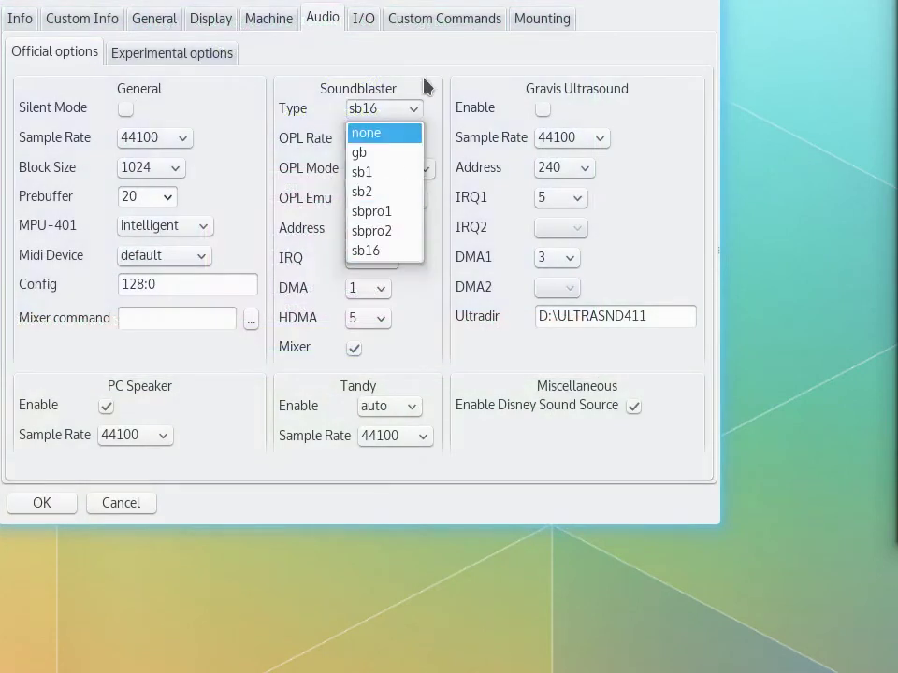
pyautogui.click(394, 116)
pyautogui.click(388, 171)
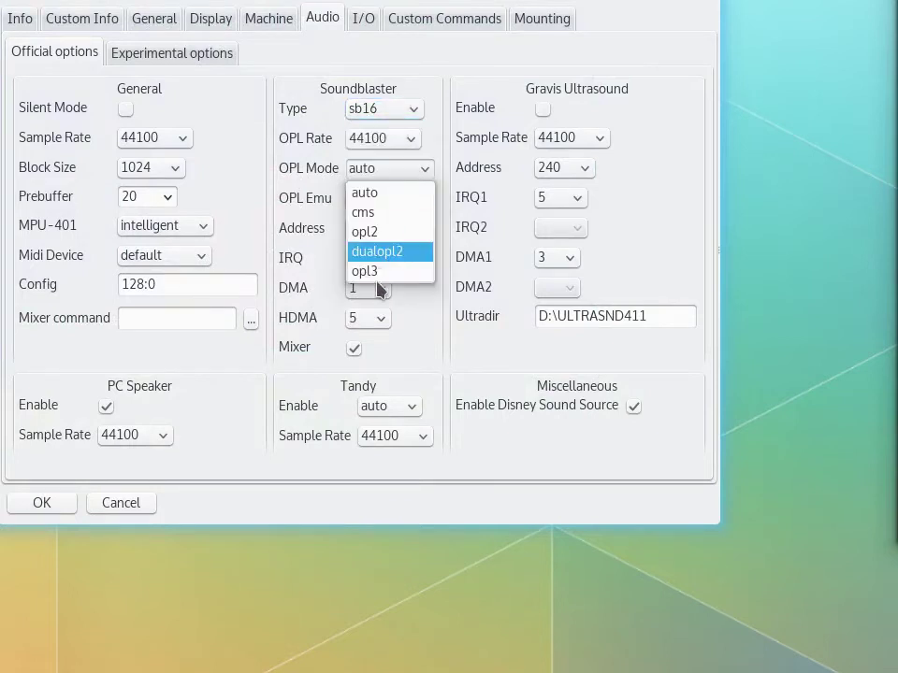
pyautogui.click(389, 169)
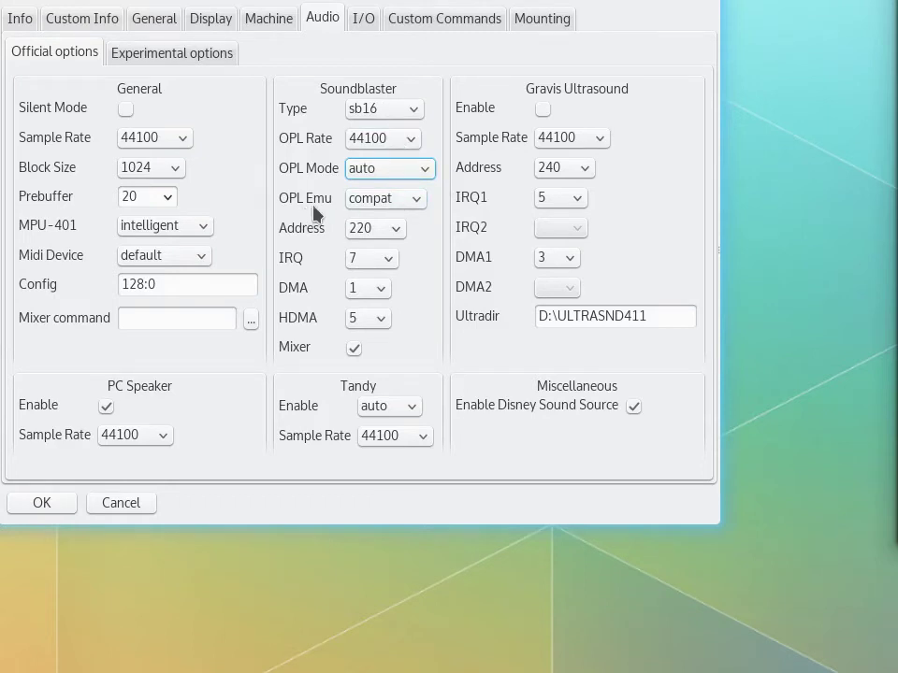
pyautogui.click(357, 199)
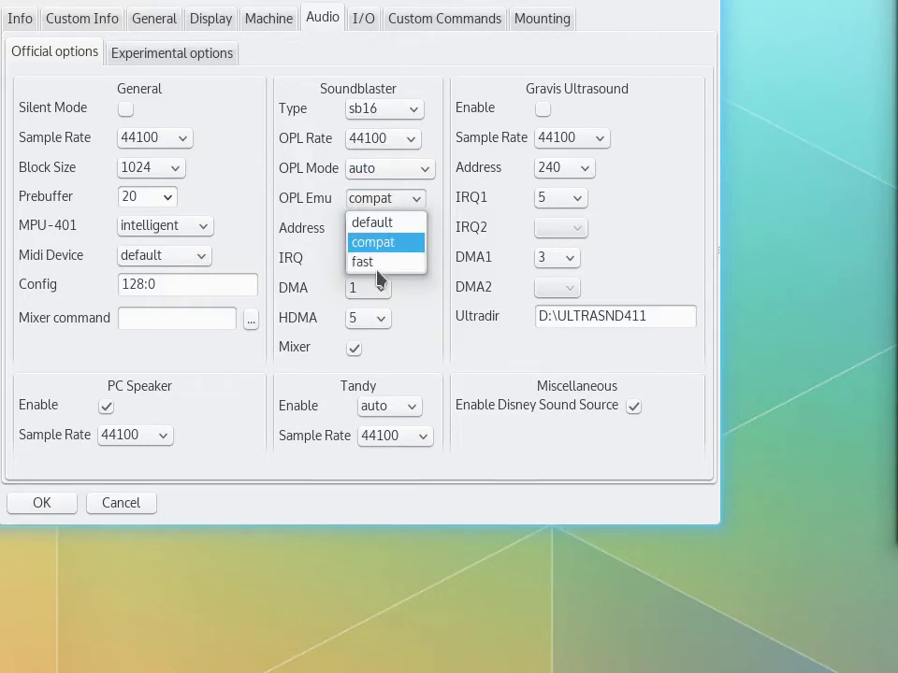
pyautogui.click(479, 161)
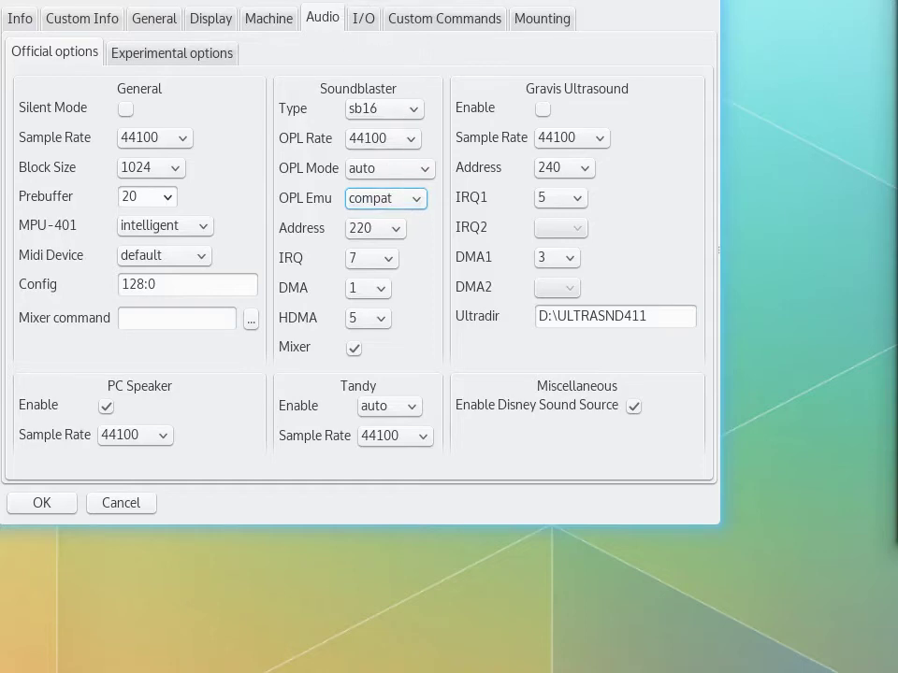
pyautogui.moveTo(355, 5); pyautogui.dragTo(897, 206)
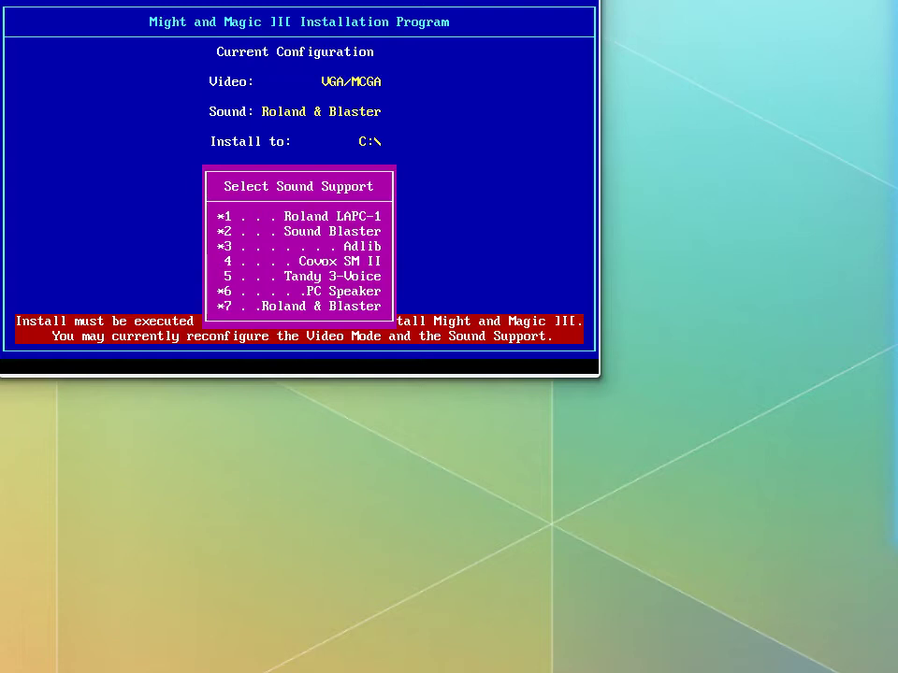
# Switch to the terminal and examine the fluidsynth command's ALSA server options and its OPL-3_FM_128M.sf2 soundfont path
pyautogui.press('F12')
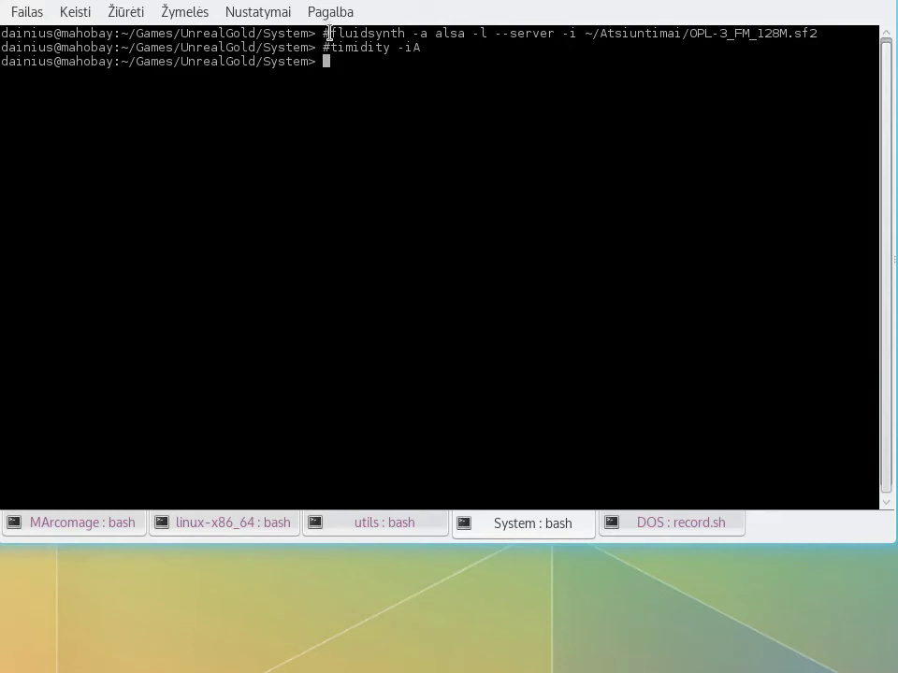
pyautogui.moveTo(328, 34); pyautogui.dragTo(555, 37)
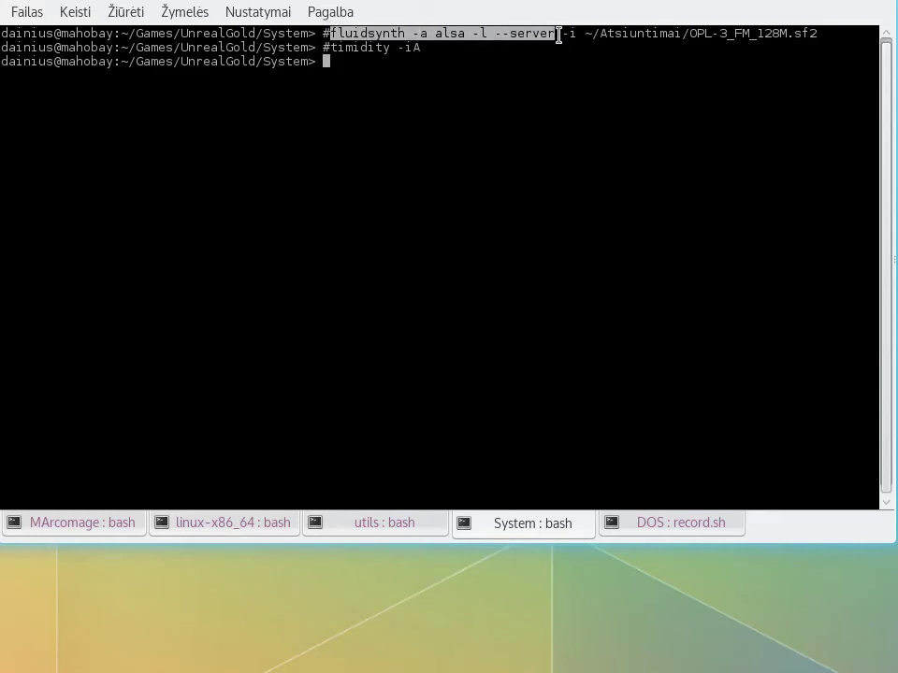
pyautogui.click(484, 36)
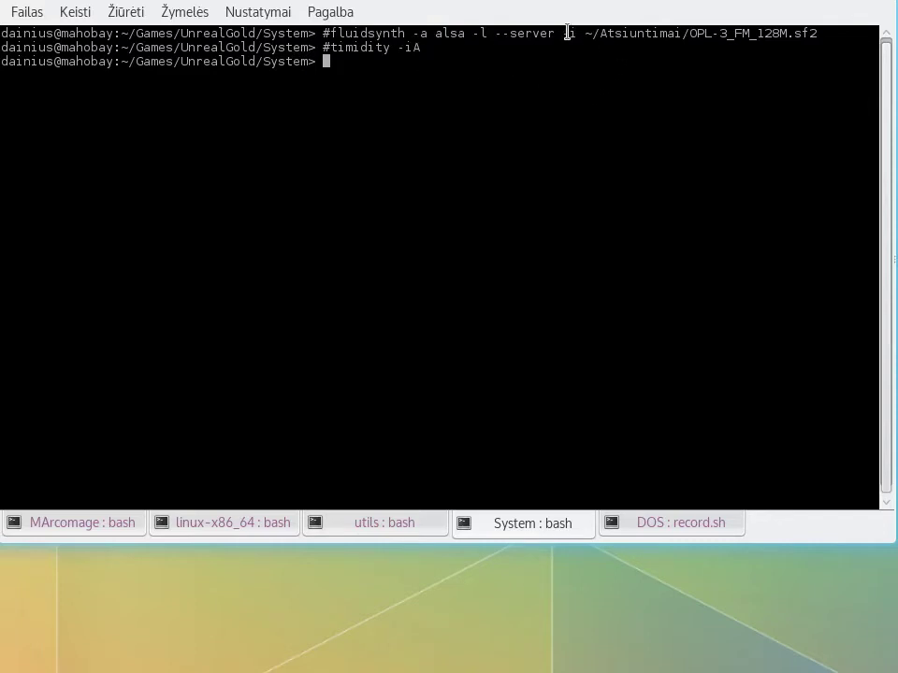
pyautogui.moveTo(563, 35); pyautogui.dragTo(586, 36)
pyautogui.moveTo(816, 35); pyautogui.dragTo(594, 38)
pyautogui.click(797, 38)
pyautogui.moveTo(692, 33); pyautogui.dragTo(726, 34)
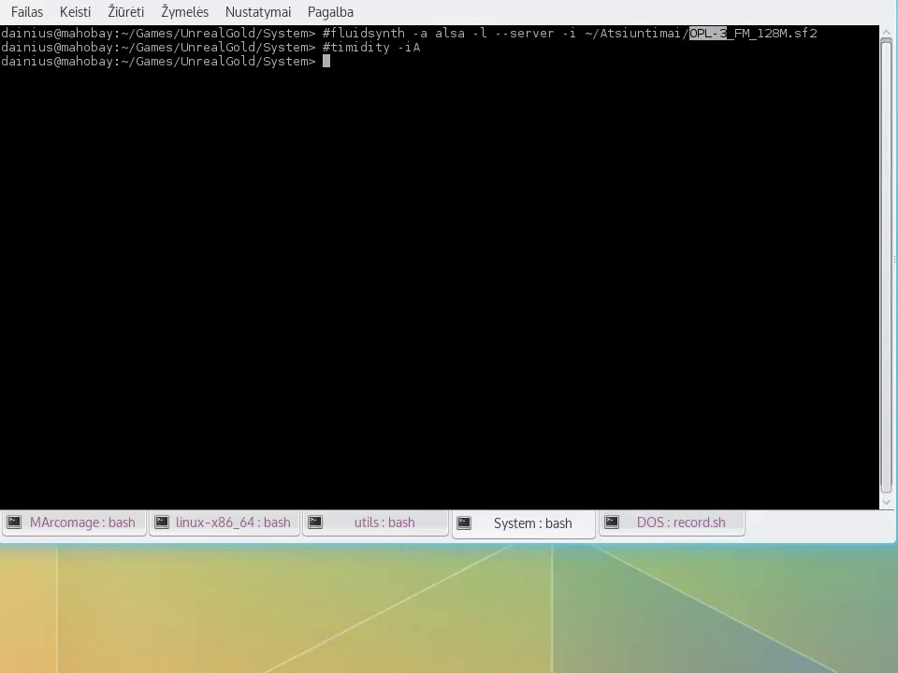
pyautogui.moveTo(441, 0); pyautogui.dragTo(897, 506)
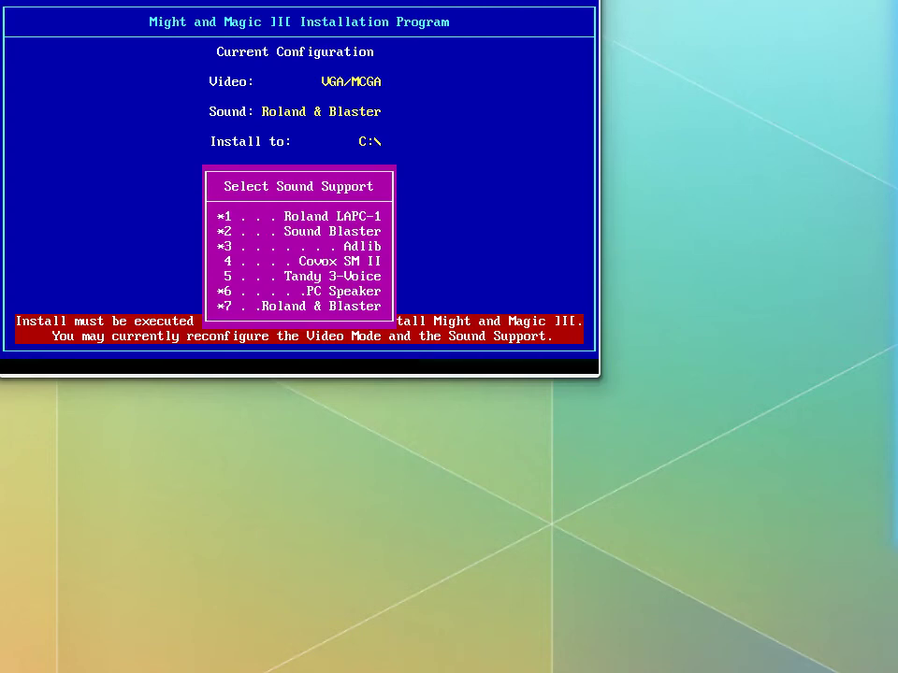
# Examine the Piano 1 patch mapping and the Honky-tonk strip=tail option in /usr/share/timidity/piano+guitar.cfg
pyautogui.hotkey('alt', 'Tab')
pyautogui.moveTo(473, 156); pyautogui.dragTo(305, 3)
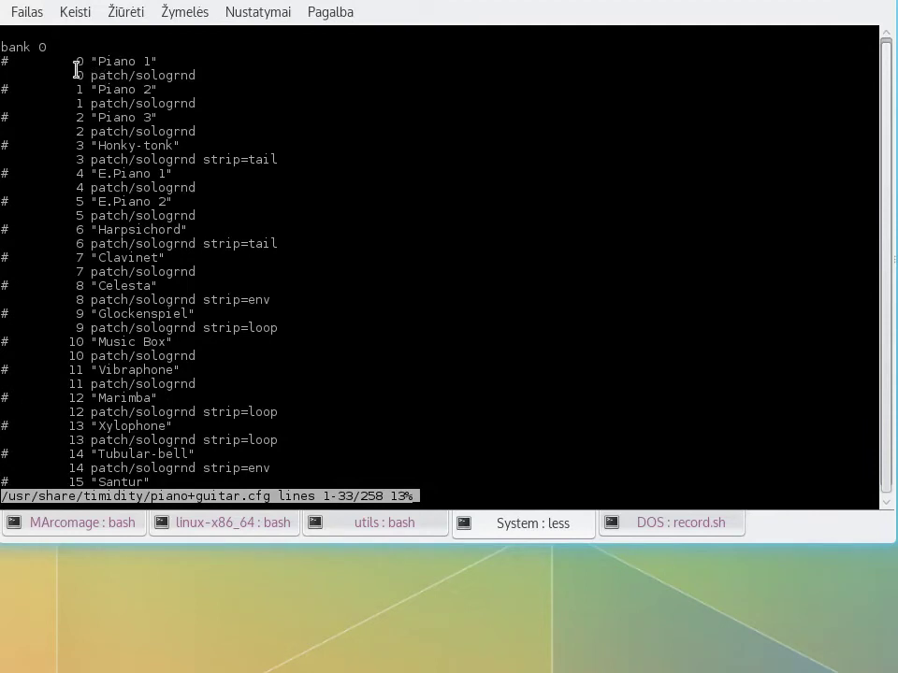
pyautogui.moveTo(98, 61); pyautogui.dragTo(153, 61)
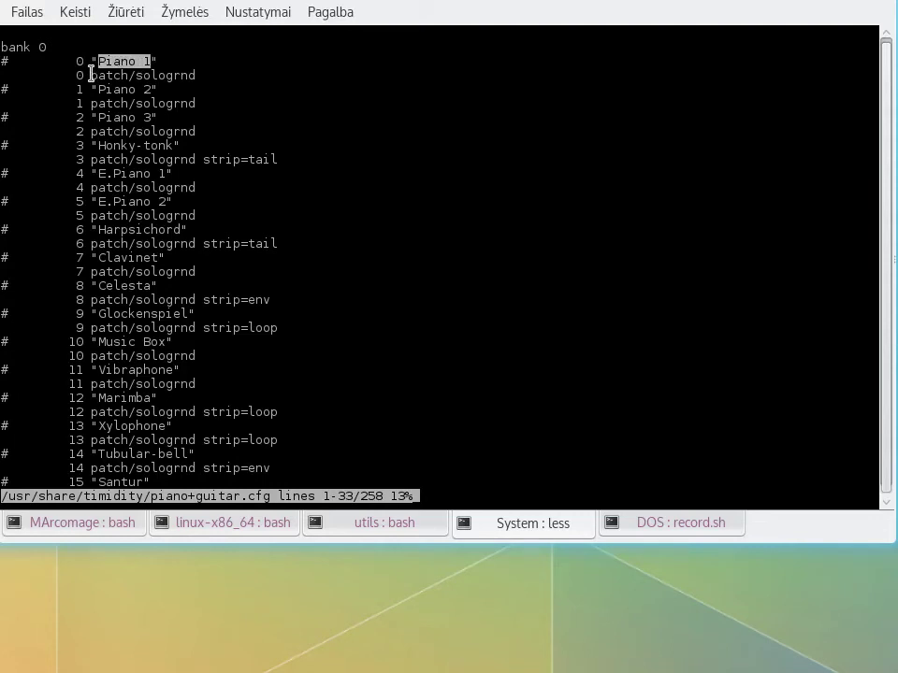
pyautogui.moveTo(91, 75); pyautogui.dragTo(195, 75)
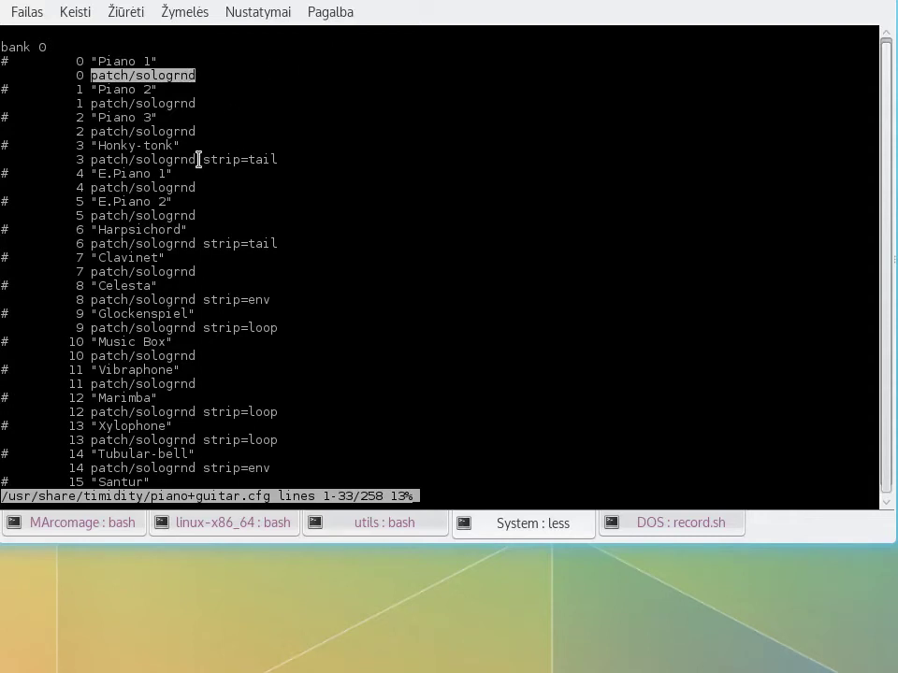
pyautogui.moveTo(202, 159); pyautogui.dragTo(275, 166)
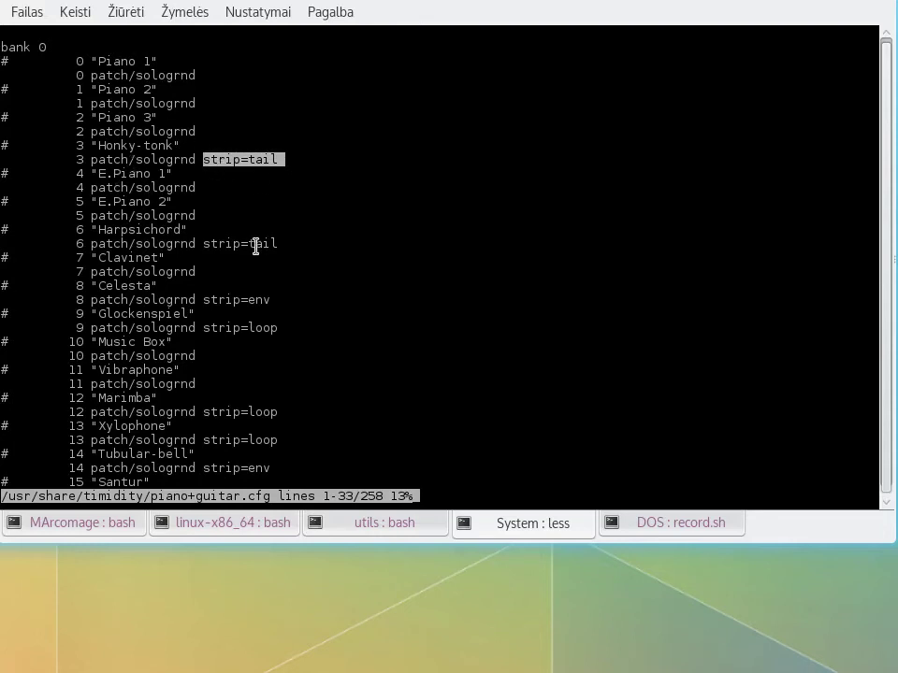
# Read through the piano, organ, guitar, bass and string mappings in piano+guitar.cfg, and close the file
pyautogui.scroll(-4, 225, 310)
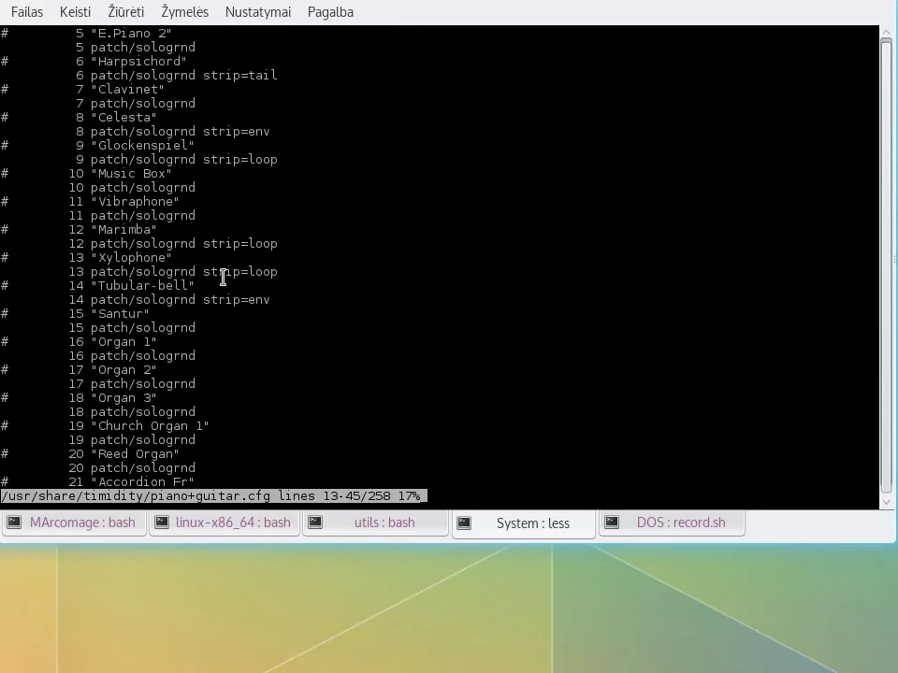
pyautogui.scroll(3, 307, 291)
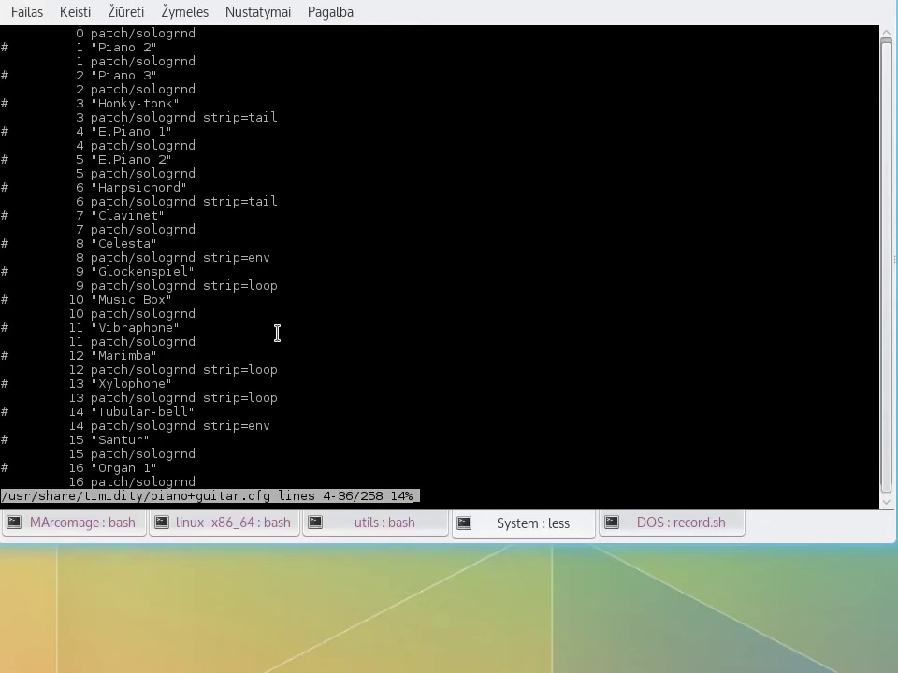
pyautogui.scroll(-1, 271, 299)
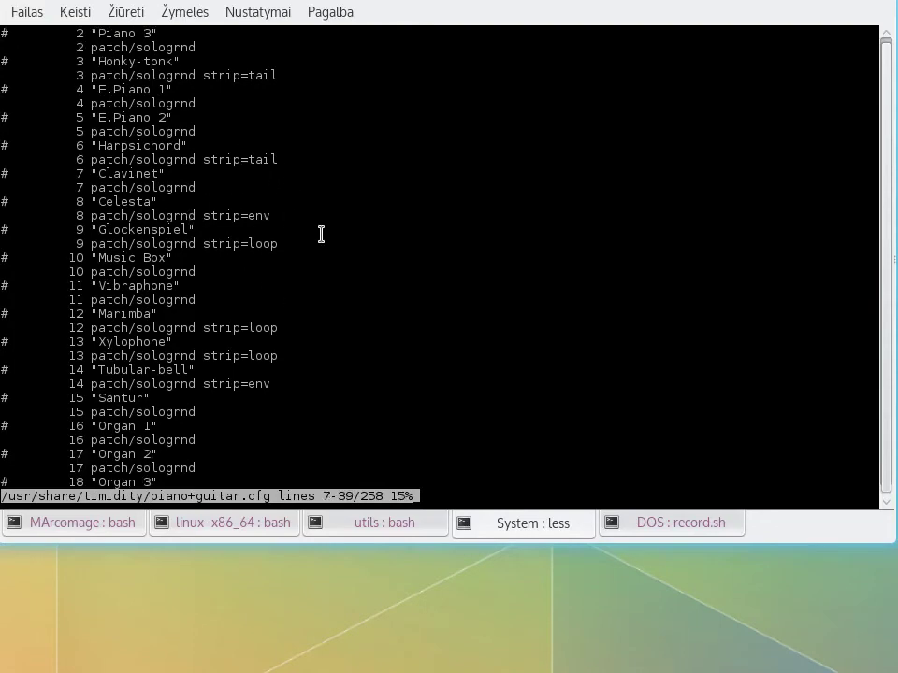
pyautogui.scroll(-13, 293, 317)
pyautogui.scroll(-11, 286, 313)
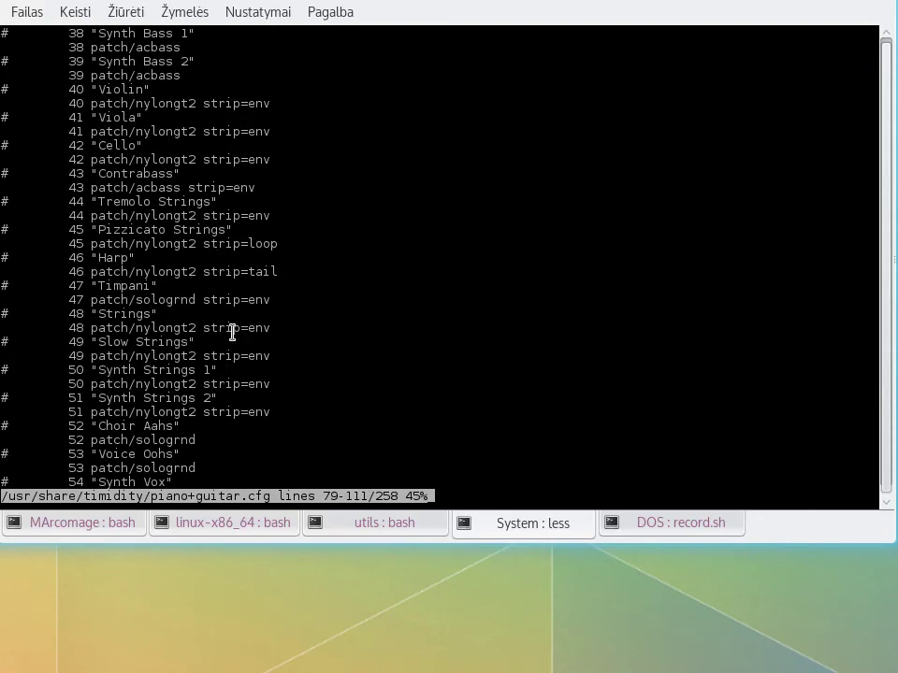
pyautogui.scroll(-5, 233, 332)
pyautogui.scroll(6, 230, 331)
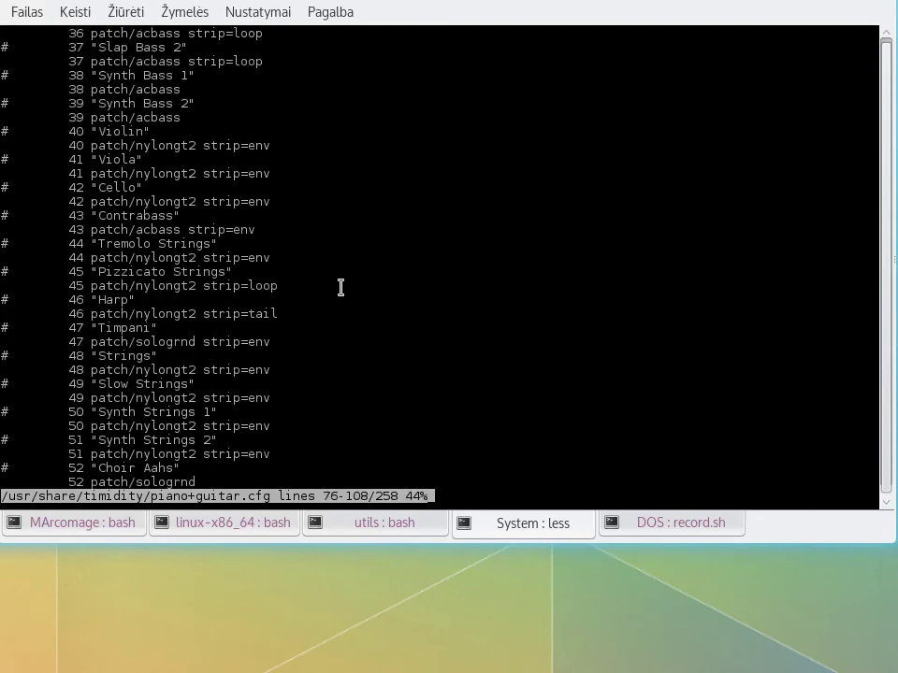
pyautogui.scroll(20, 367, 304)
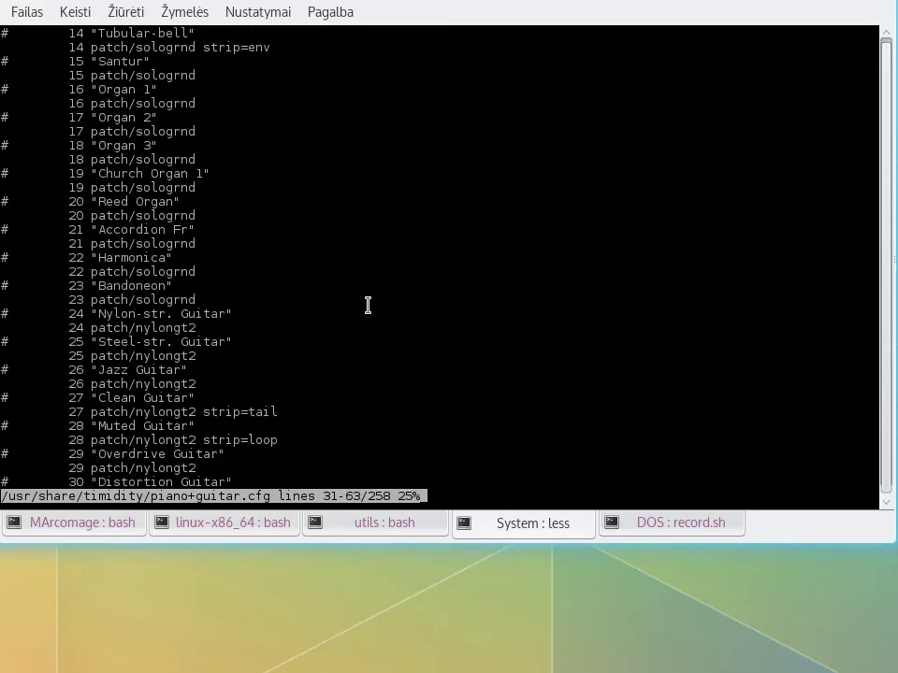
pyautogui.scroll(4, 366, 304)
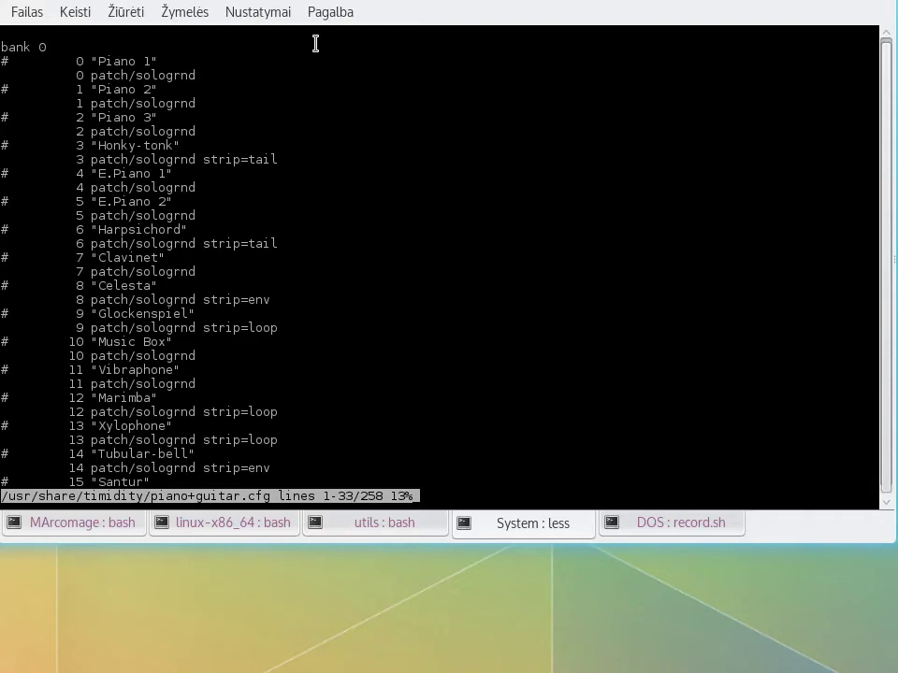
pyautogui.press('q')
pyautogui.moveTo(301, 3); pyautogui.dragTo(897, 397)
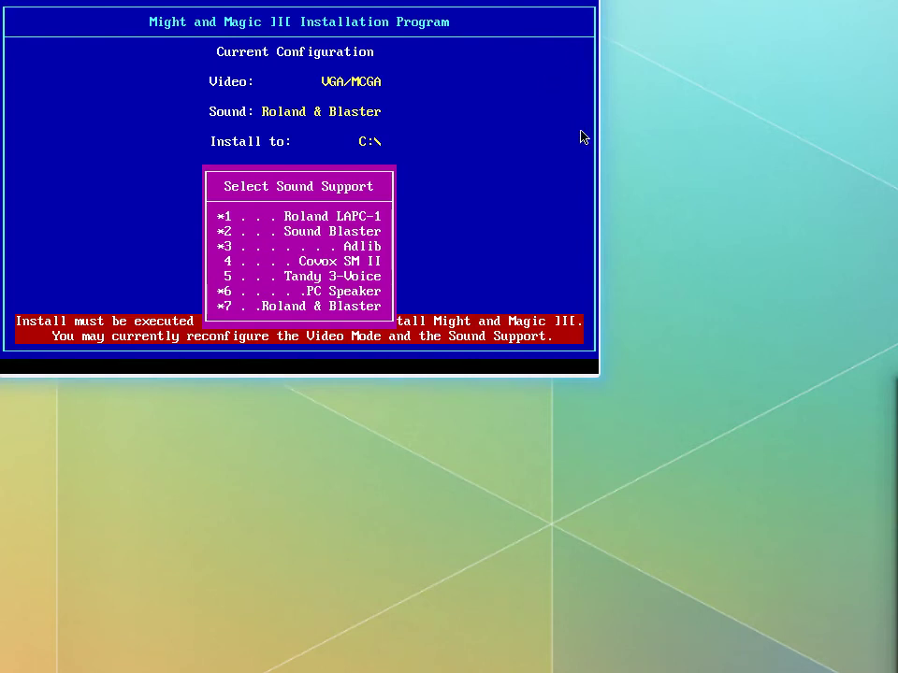
# Exit the Might and Magic III installer and launch the Munt MT-32 emulator with the command mt32emu-qt
pyautogui.press('Escape')
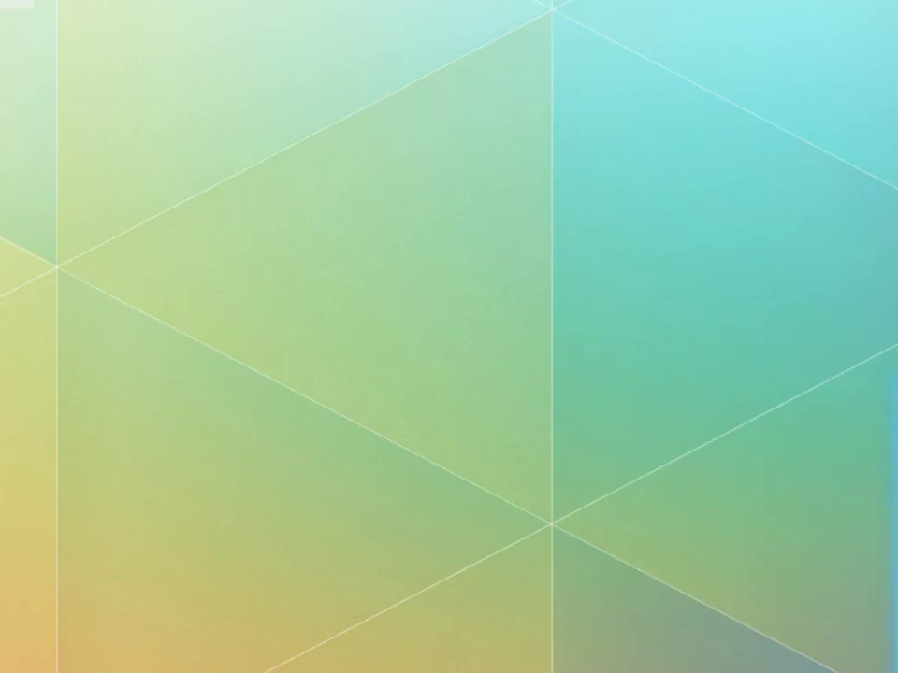
pyautogui.hotkey('alt', 'F1')
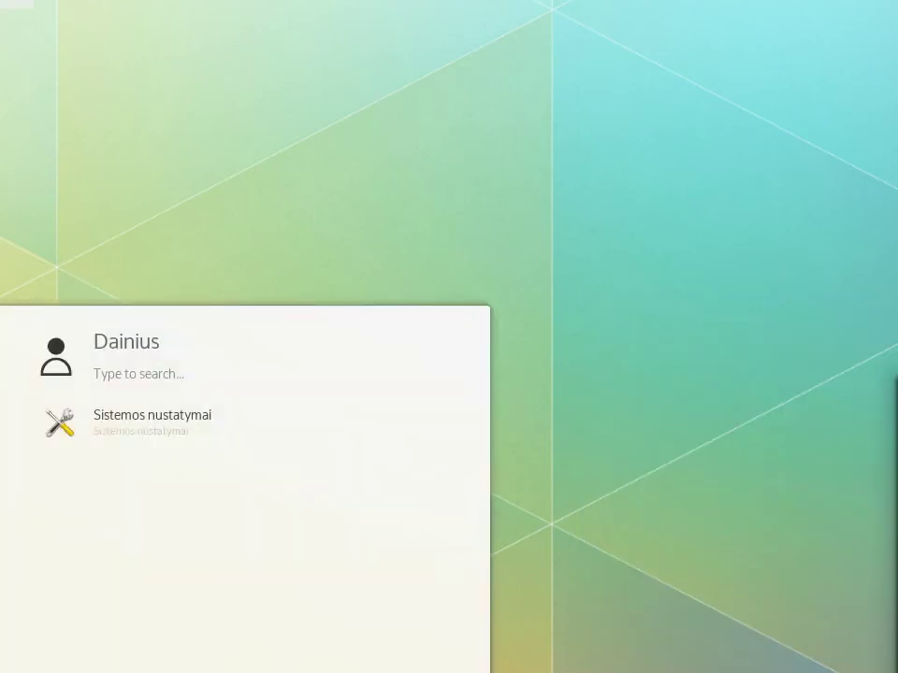
pyautogui.write('mt3')
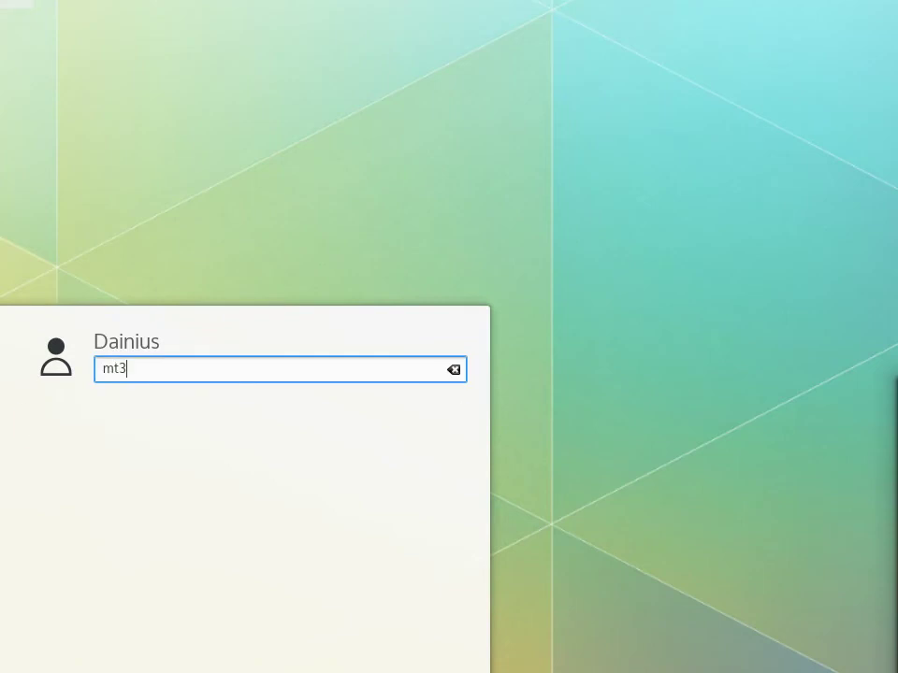
pyautogui.write('2emu-qt')
pyautogui.click(196, 433)
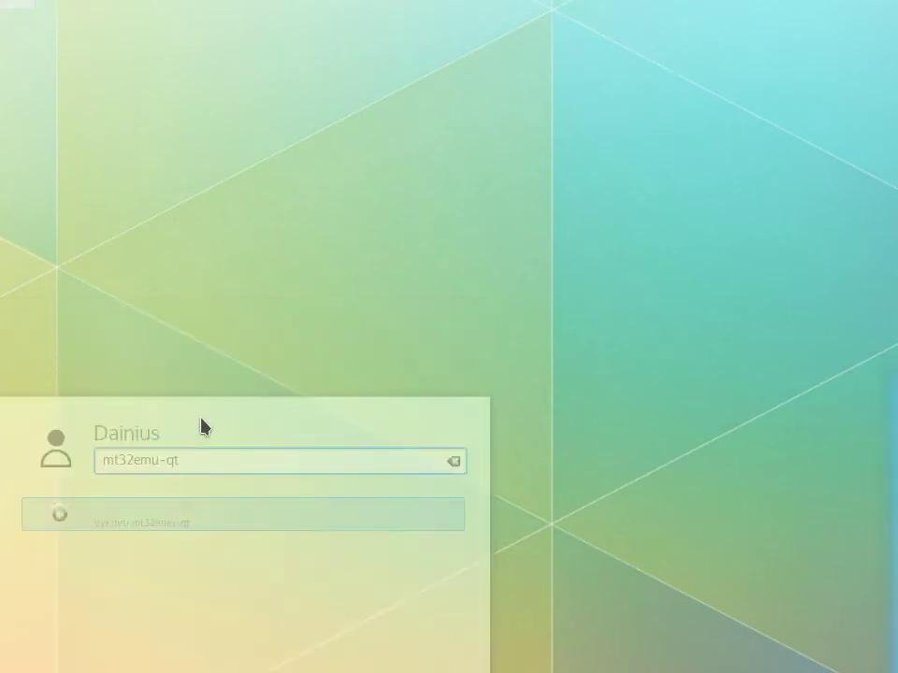
pyautogui.moveTo(893, 159); pyautogui.dragTo(533, 20)
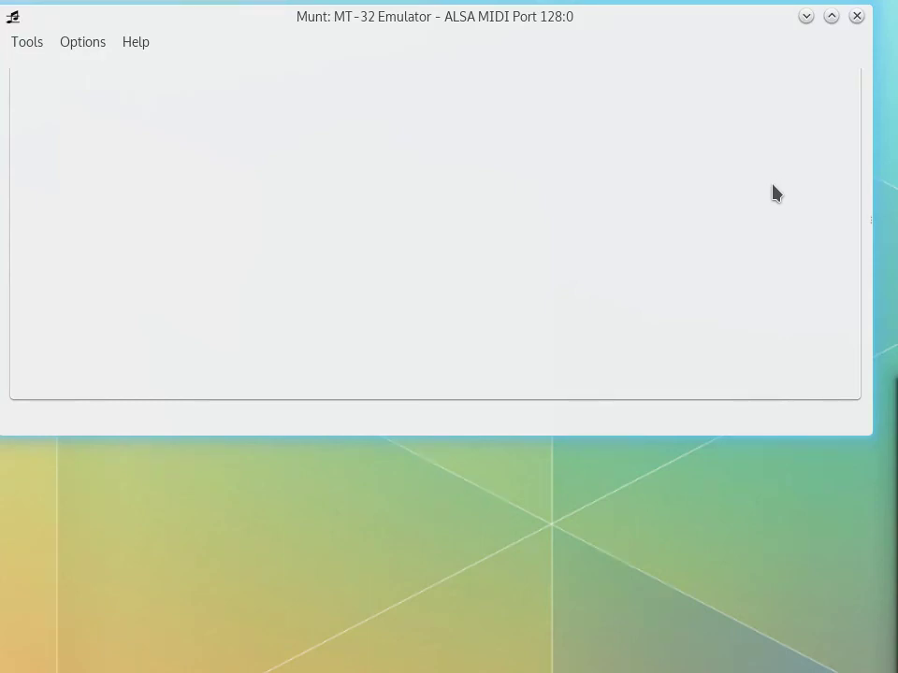
# Examine the ROM files, IDs, descriptions, types and SHA1 digests in Munt's ROM configuration, and leave the selection as is
pyautogui.click(77, 47)
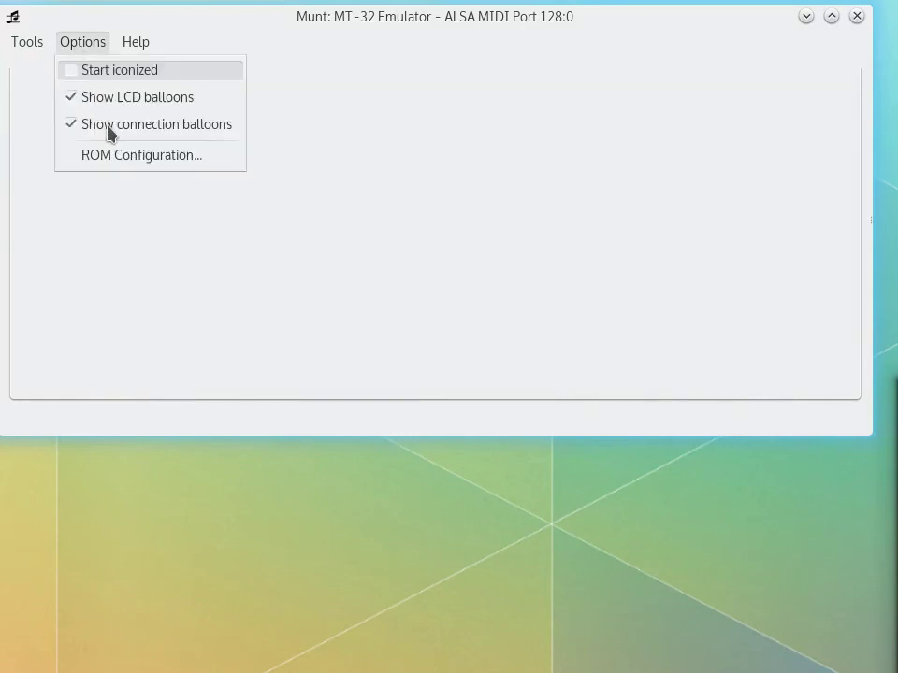
pyautogui.click(117, 157)
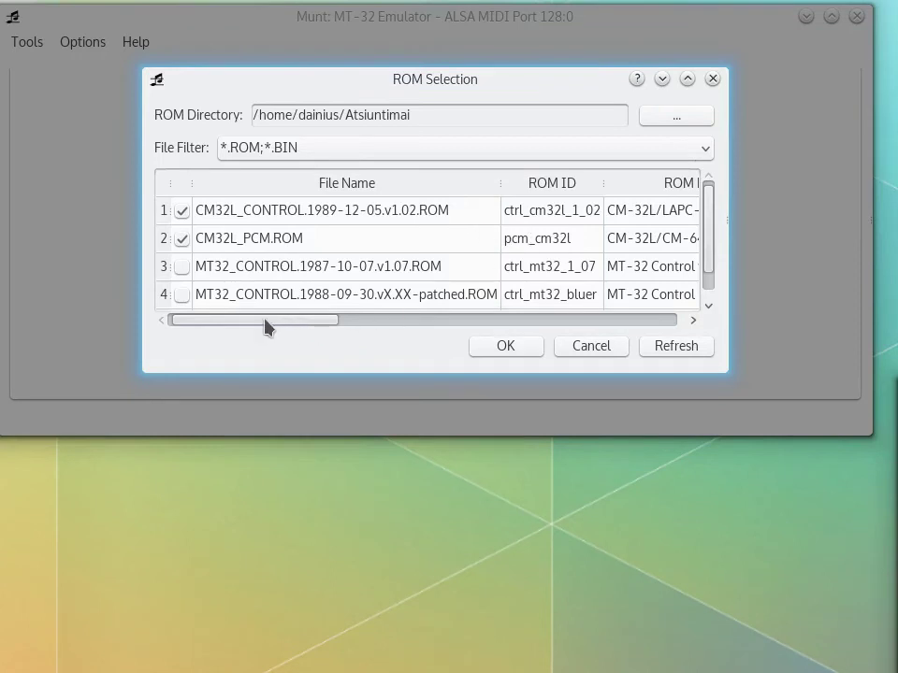
pyautogui.click(343, 322)
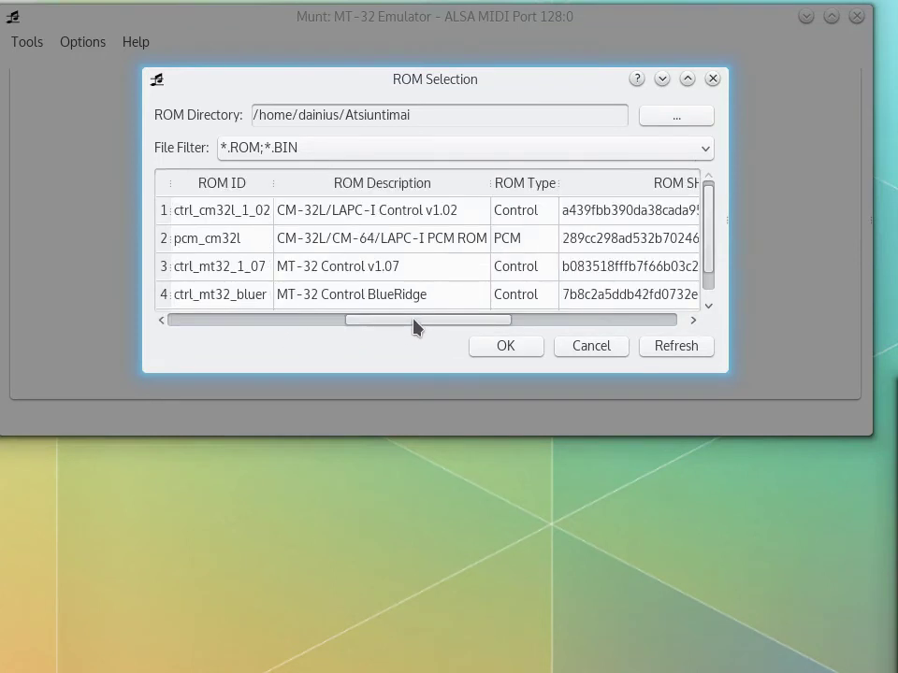
pyautogui.moveTo(415, 325); pyautogui.dragTo(594, 305)
pyautogui.scroll(-1, 601, 267)
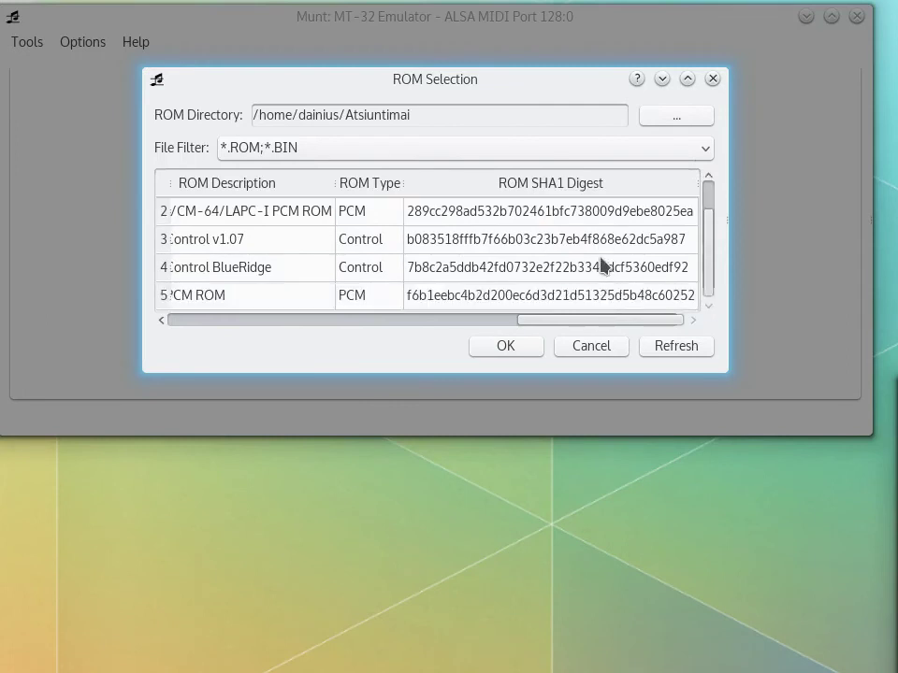
pyautogui.scroll(1, 570, 299)
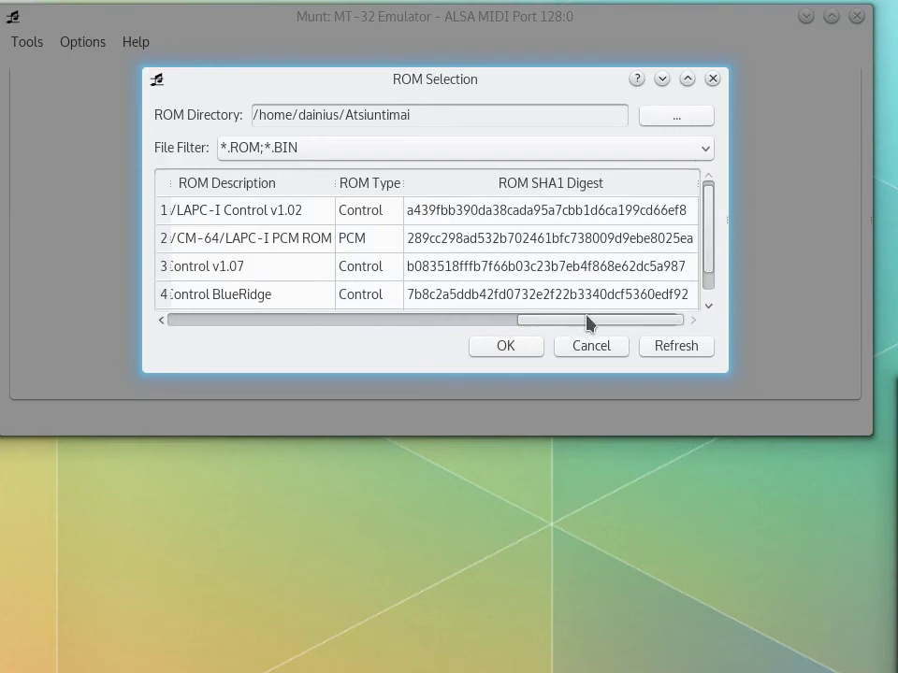
pyautogui.moveTo(594, 325); pyautogui.dragTo(275, 331)
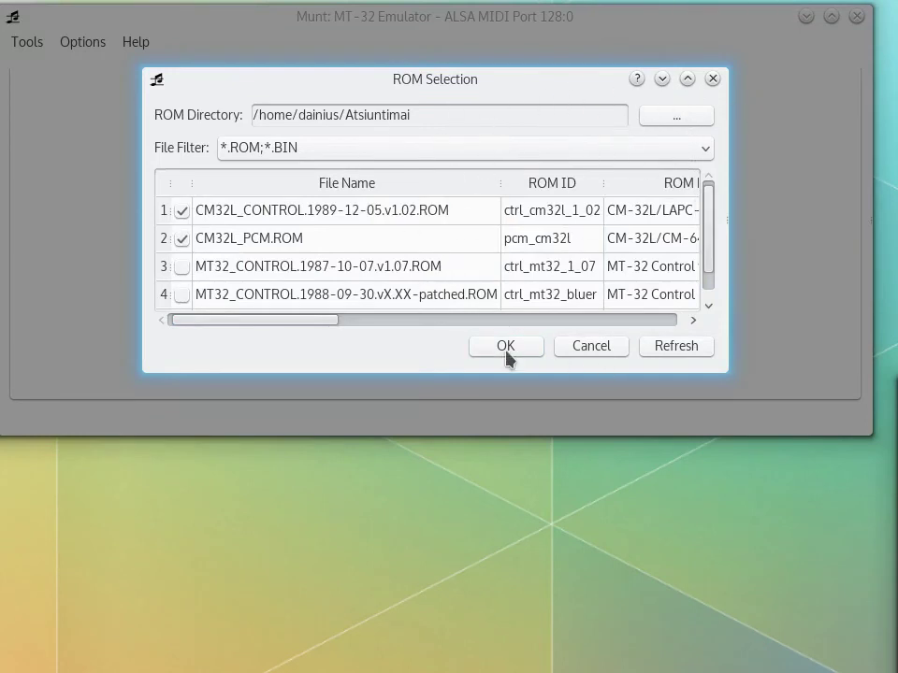
pyautogui.click(575, 349)
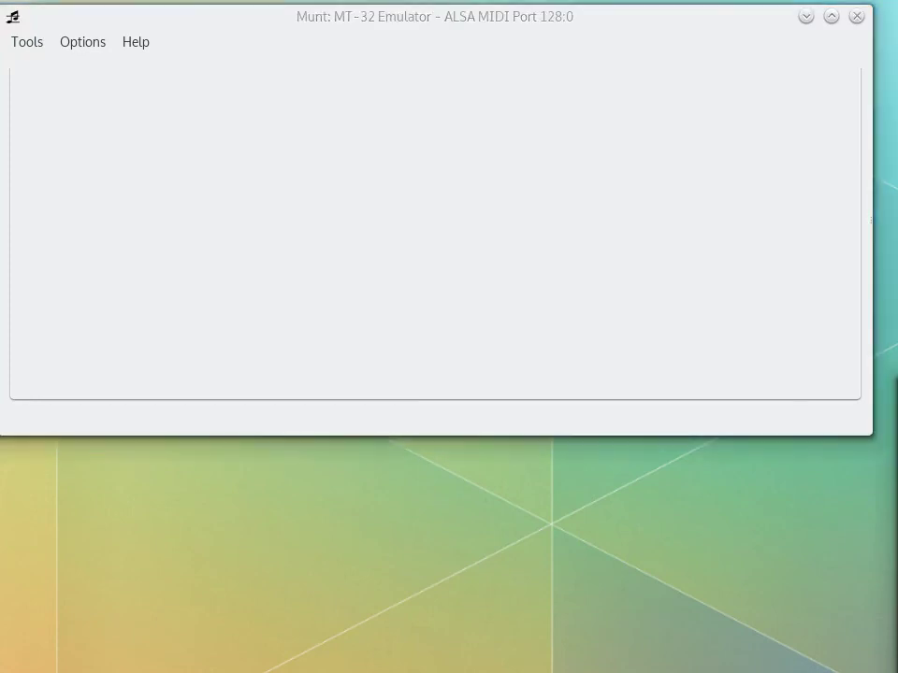
# Switch to the Might and Magic III profile editor and compare its MIDI config value with Munt's ALSA port number
pyautogui.moveTo(880, 321); pyautogui.dragTo(480, 19)
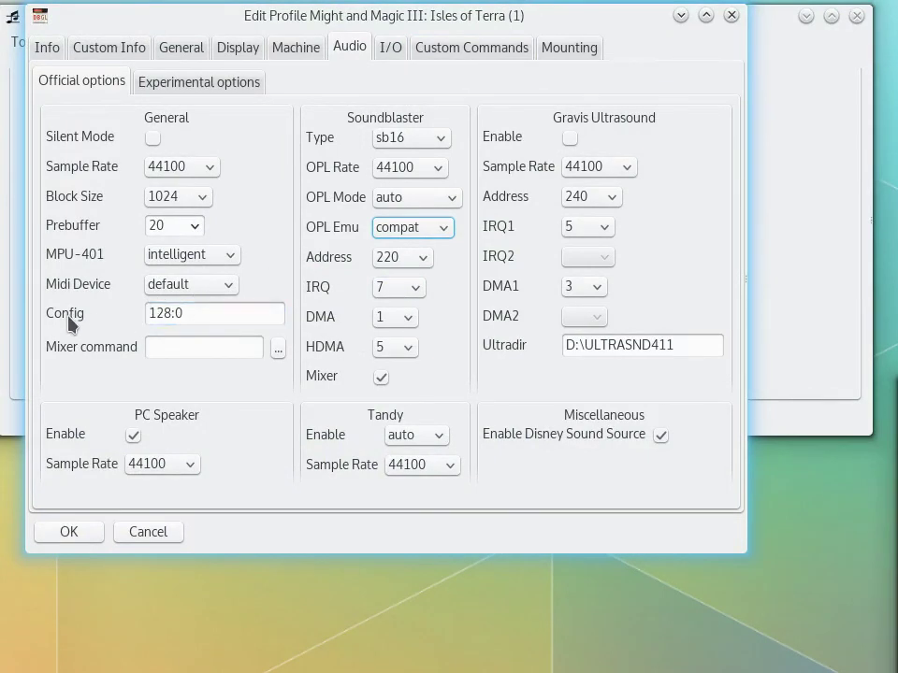
pyautogui.click(206, 309)
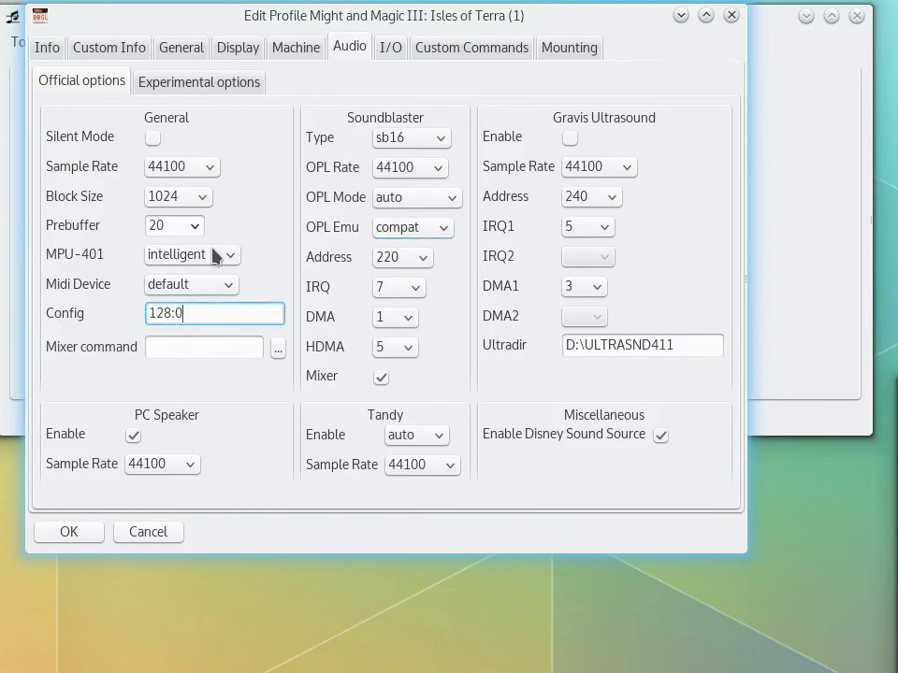
pyautogui.moveTo(312, 16); pyautogui.dragTo(301, 62)
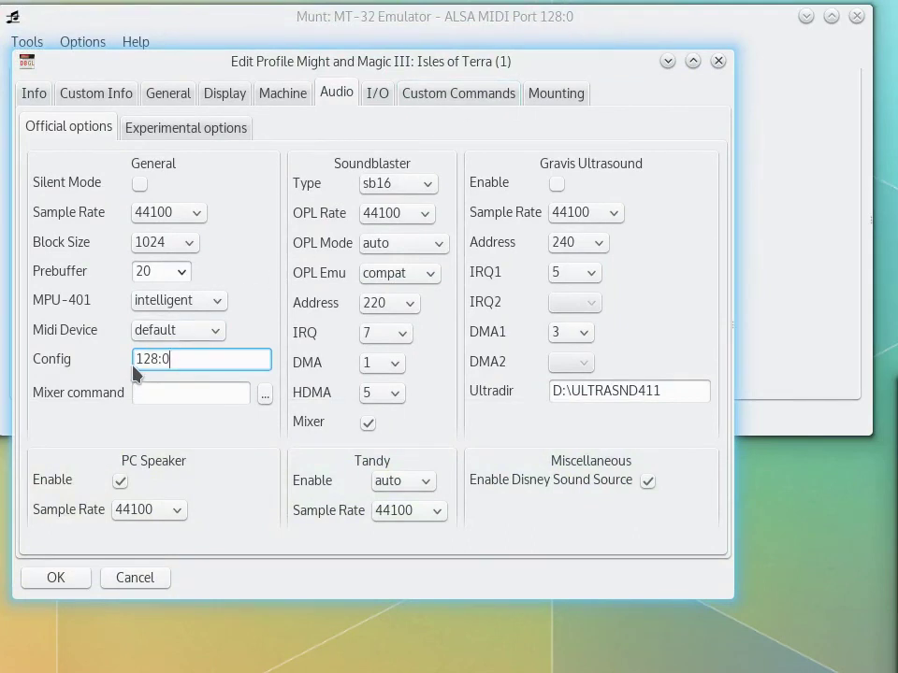
pyautogui.moveTo(137, 361); pyautogui.dragTo(159, 364)
pyautogui.click(247, 360)
pyautogui.moveTo(152, 352)
# Review the MPU-401 and Midi Device choices, keeping MPU-401 at intelligent and the MIDI device at default
pyautogui.click(159, 312)
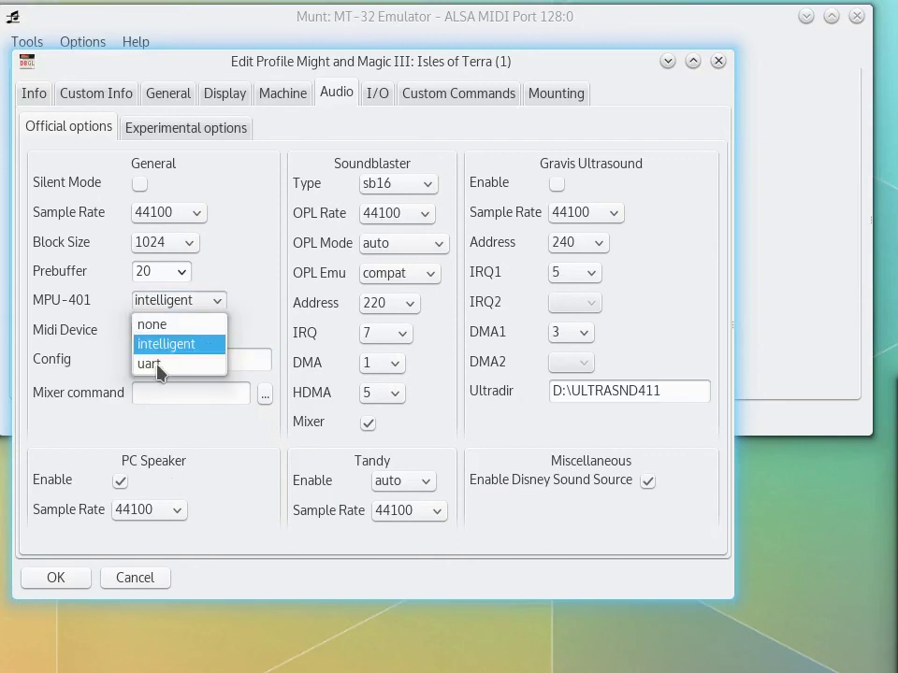
pyautogui.press('Up')
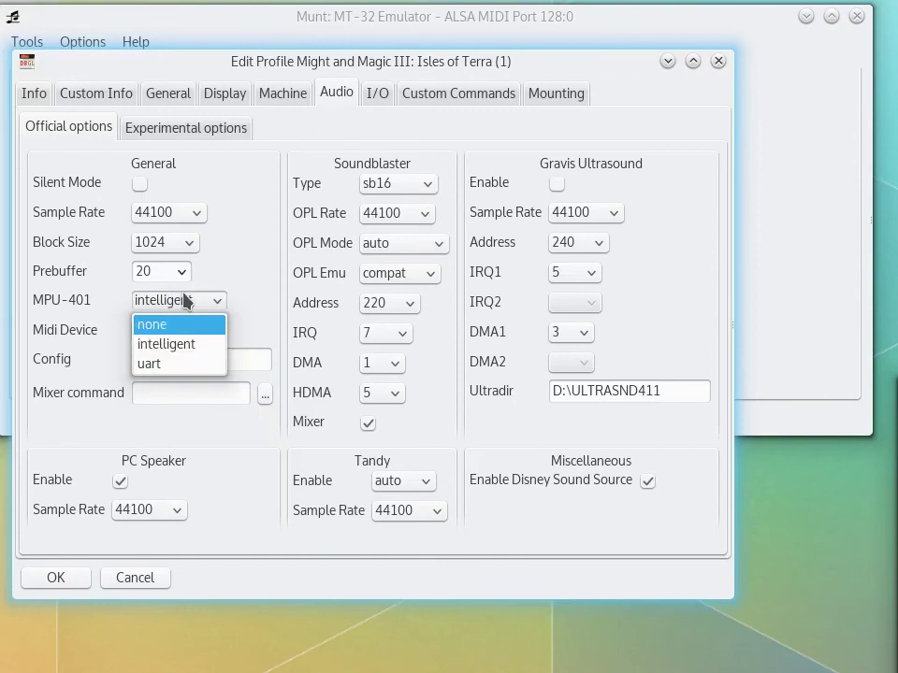
pyautogui.click(190, 301)
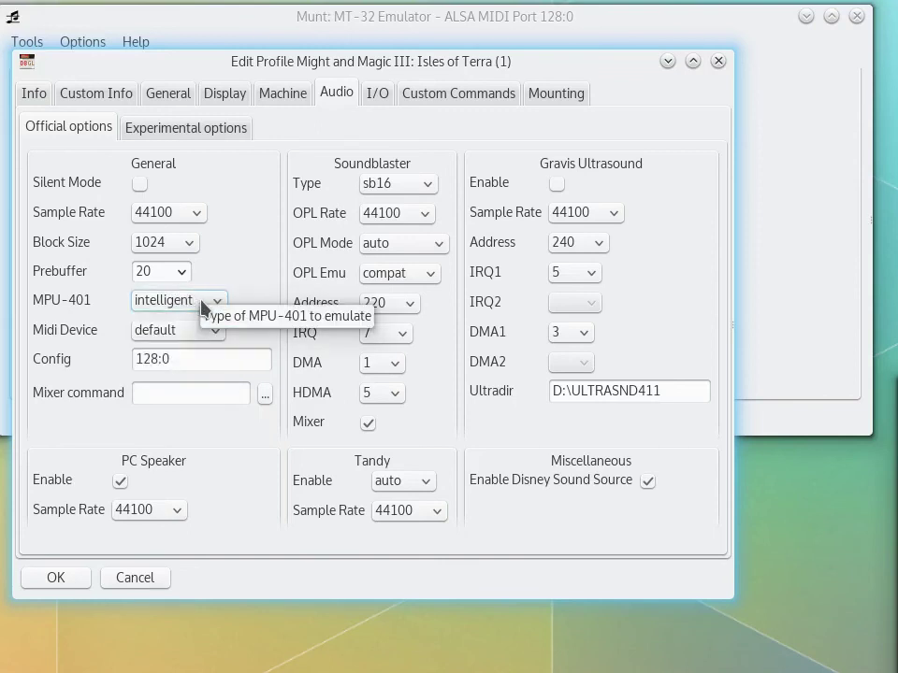
pyautogui.click(195, 300)
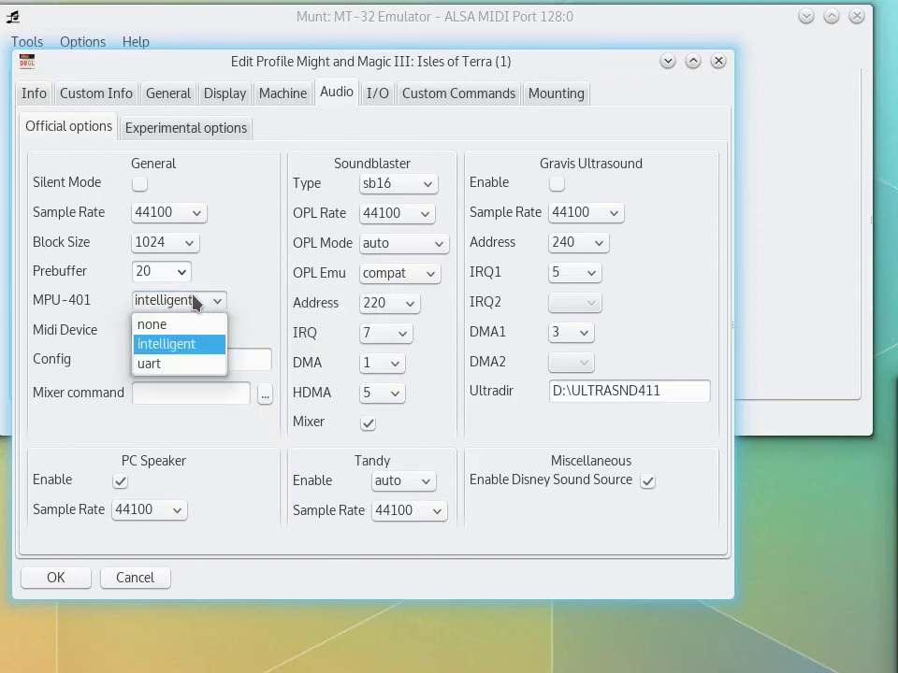
pyautogui.click(173, 344)
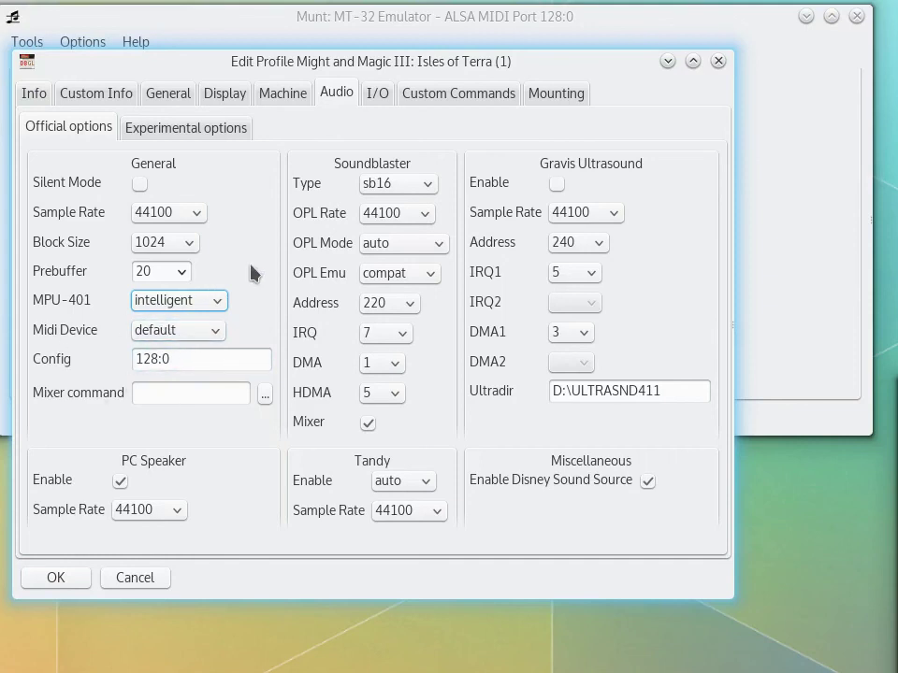
pyautogui.click(180, 333)
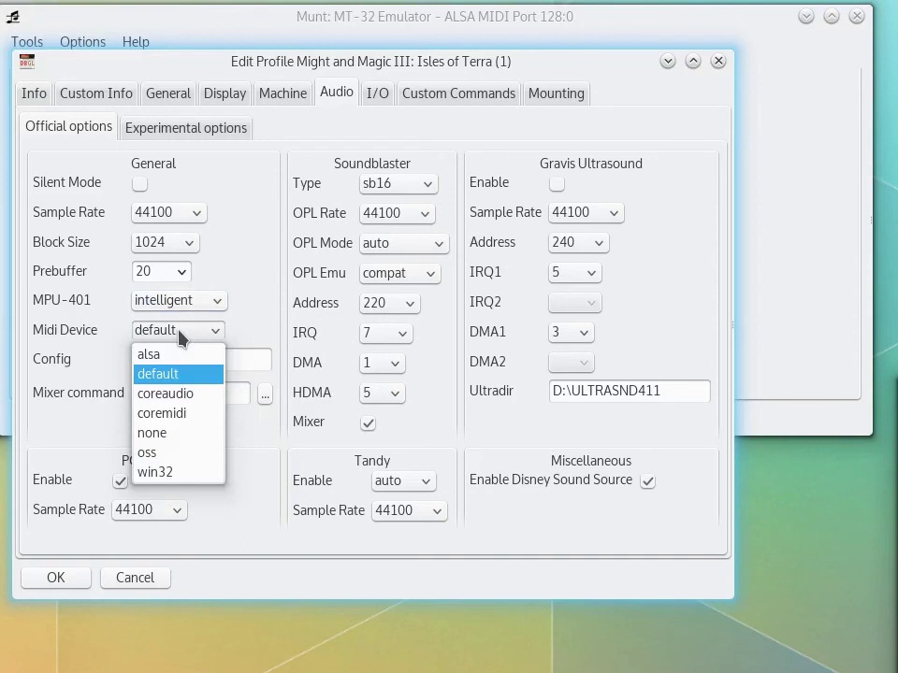
pyautogui.click(245, 334)
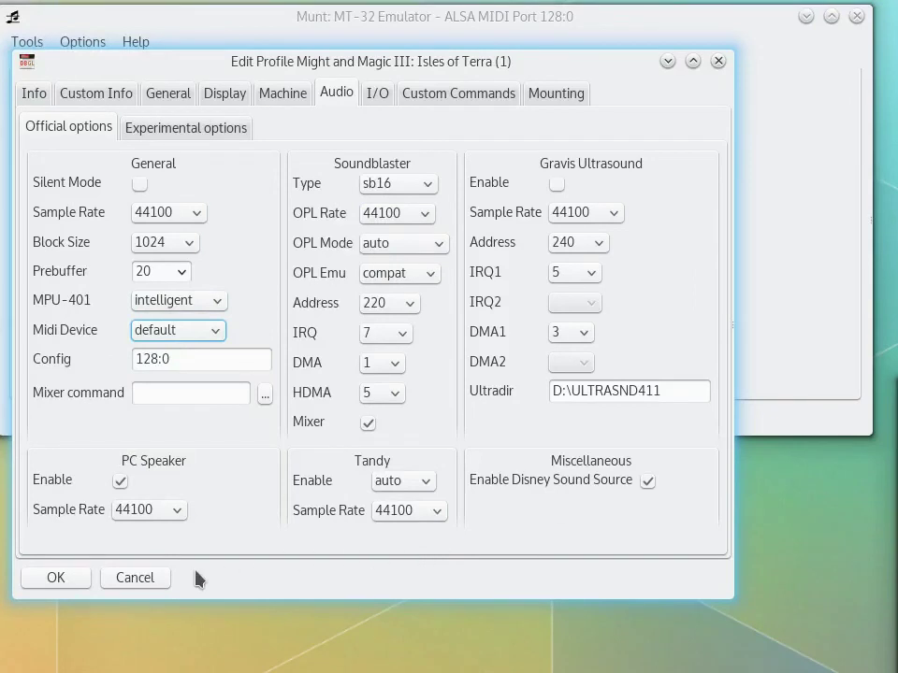
# Save the profile, run Might and Magic III in DOSBox, and place the Munt window over the running game
pyautogui.click(56, 579)
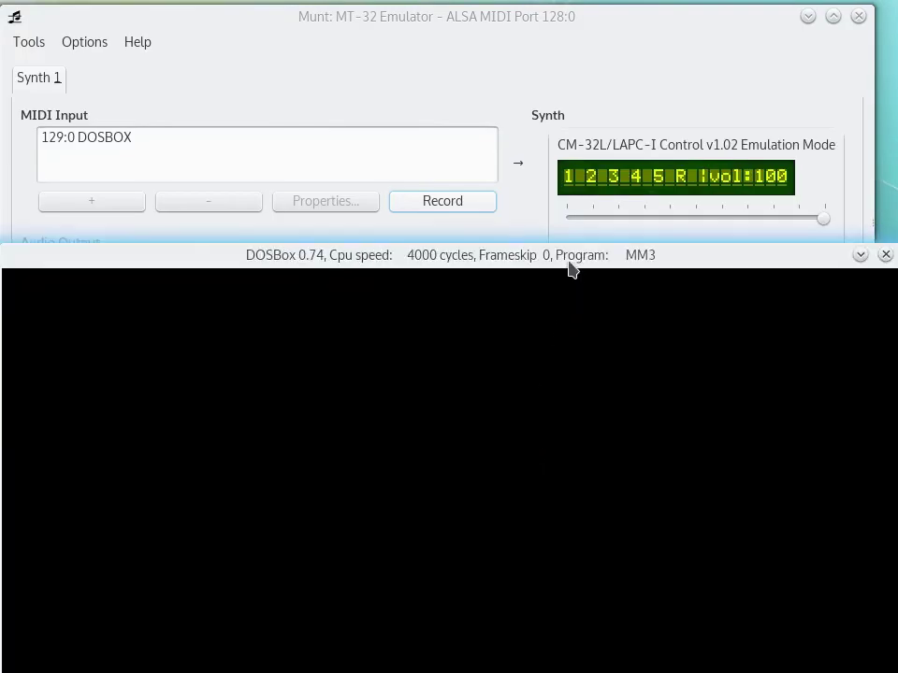
pyautogui.moveTo(569, 262); pyautogui.dragTo(628, 56)
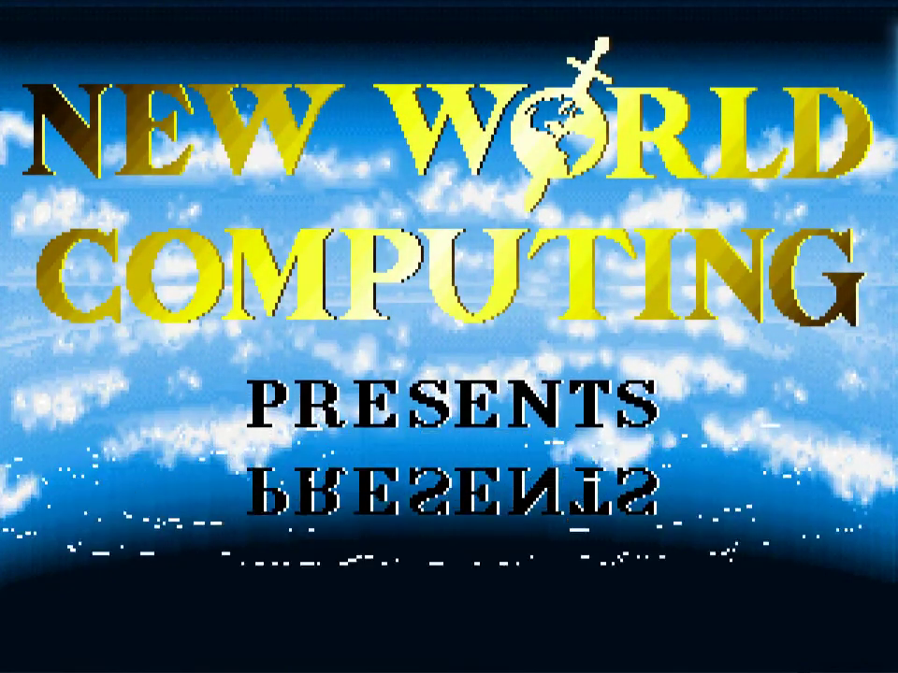
pyautogui.moveTo(897, 84); pyautogui.dragTo(397, 74)
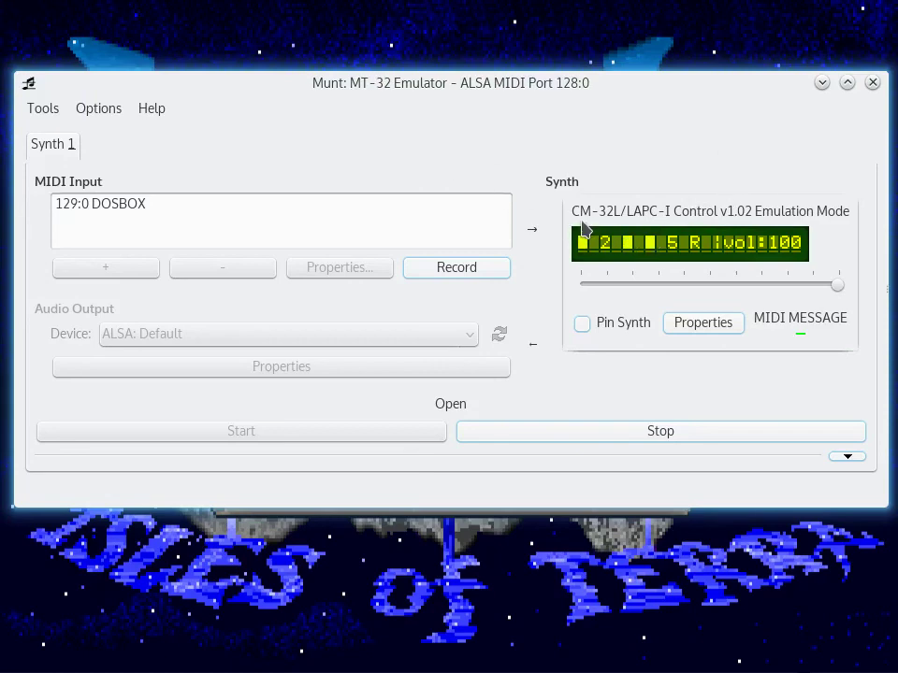
# Open Munt's synth properties and examine the MIDI delay mode and DAC emulation mode options
pyautogui.click(737, 330)
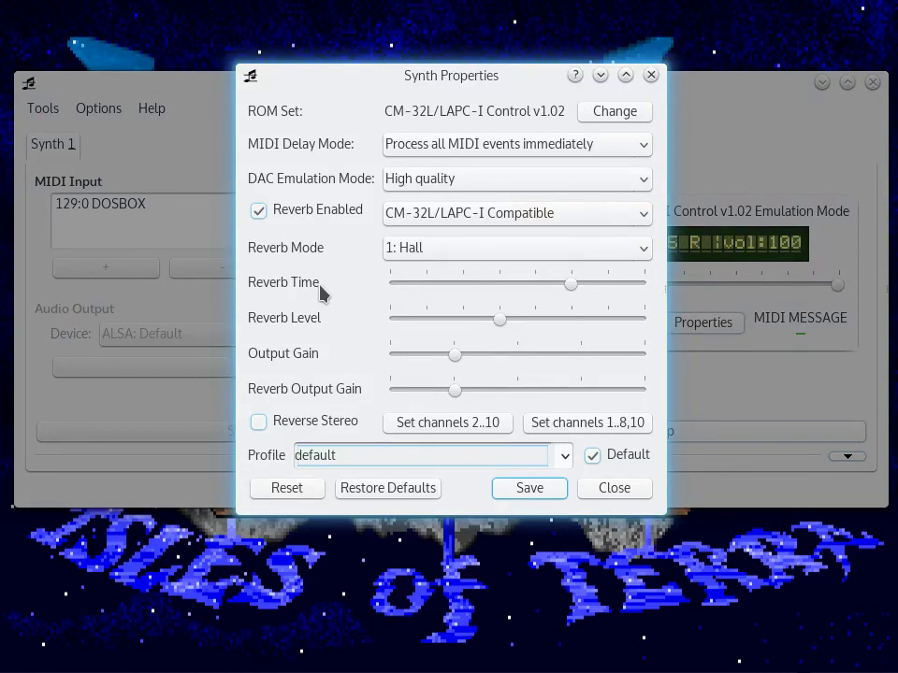
pyautogui.click(438, 145)
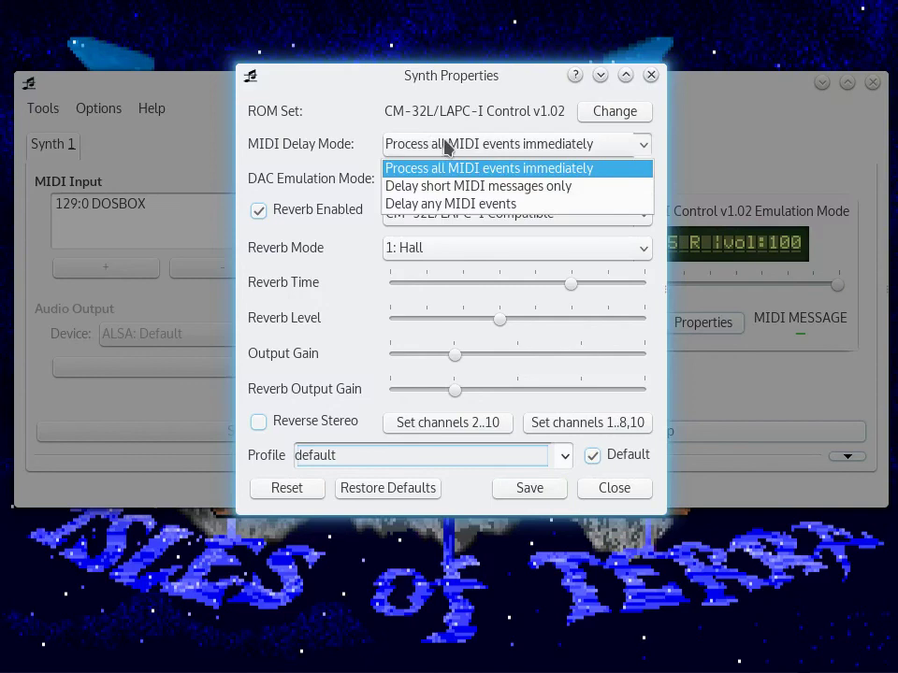
pyautogui.click(447, 147)
pyautogui.click(447, 147)
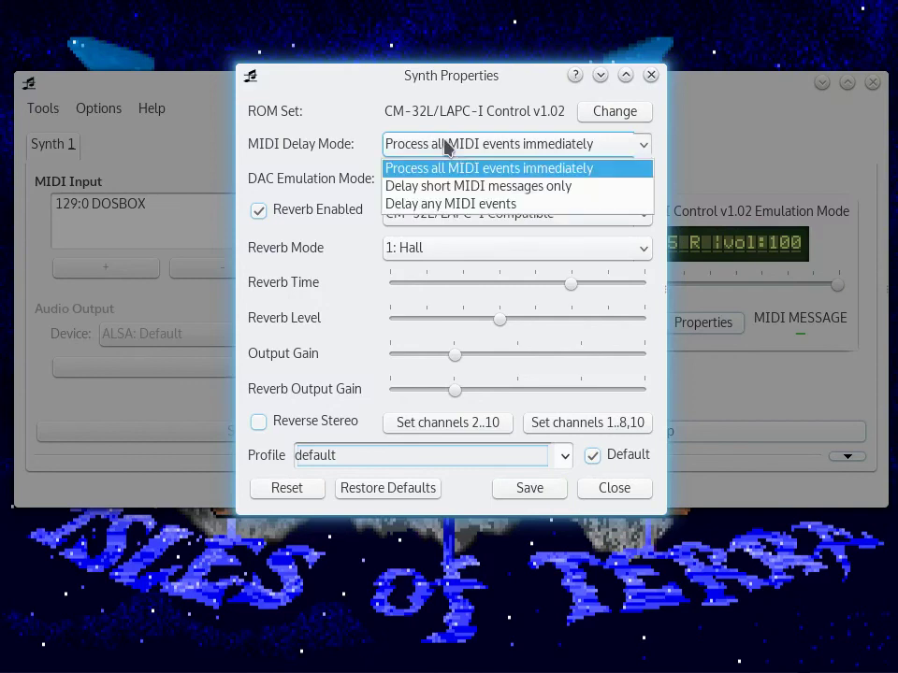
pyautogui.click(636, 146)
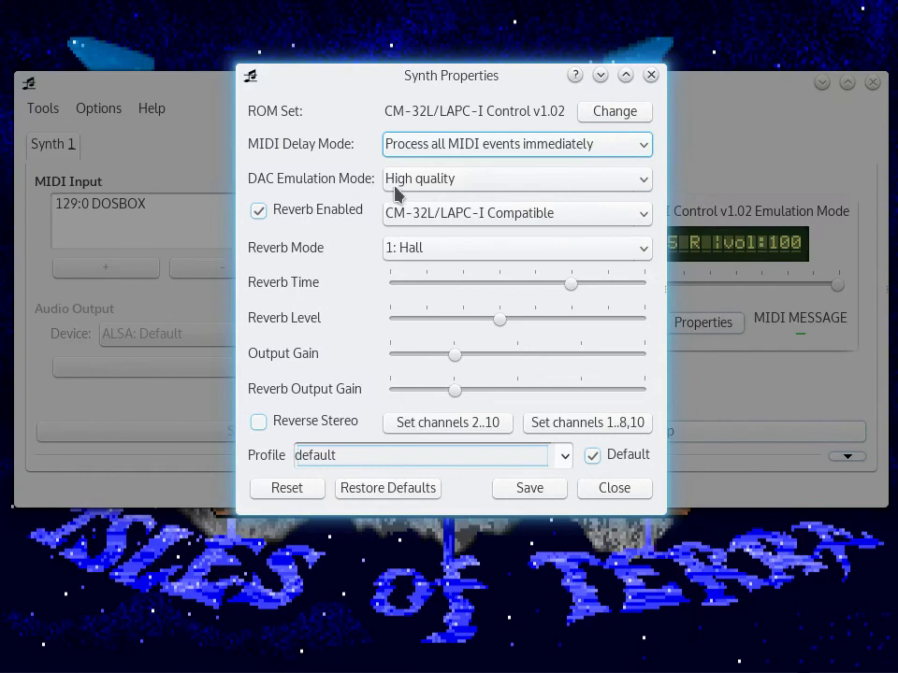
pyautogui.click(637, 182)
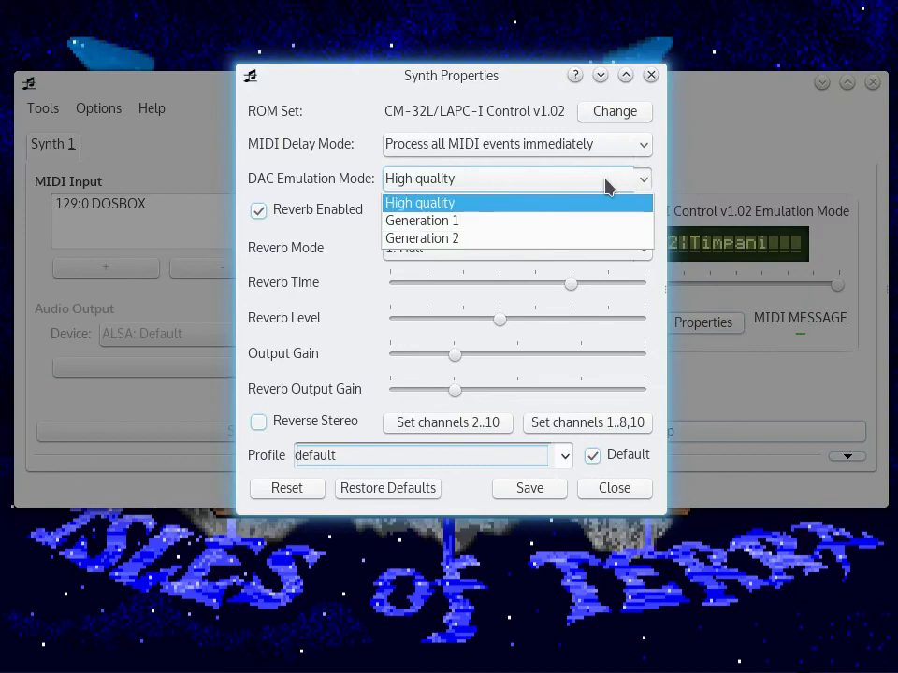
pyautogui.click(606, 186)
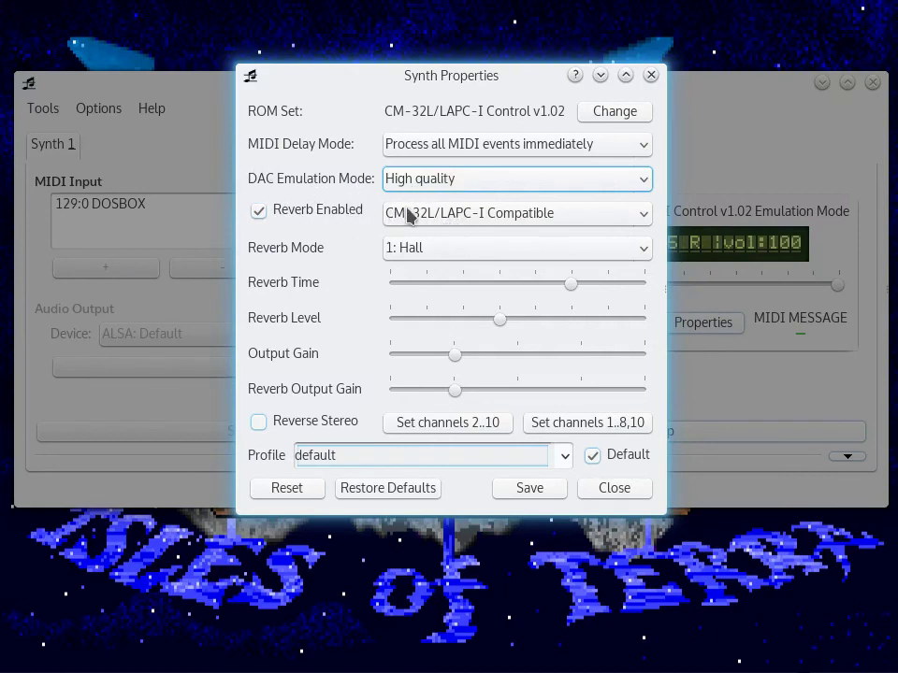
# Examine the reverb compatibility and reverb mode options, close the synth properties, and look over Munt's MIDI tools
pyautogui.click(447, 215)
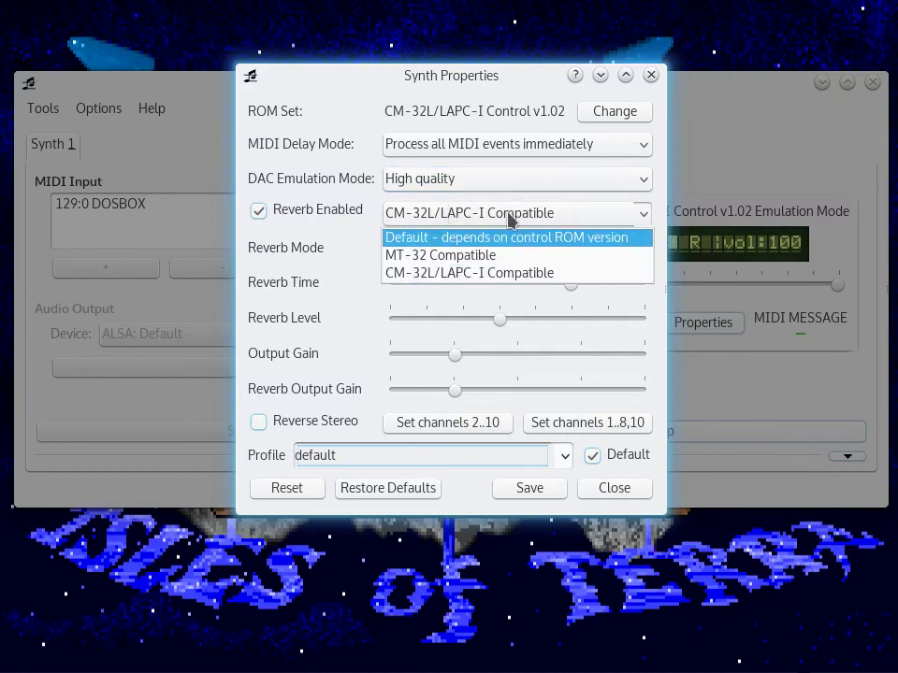
pyautogui.click(480, 216)
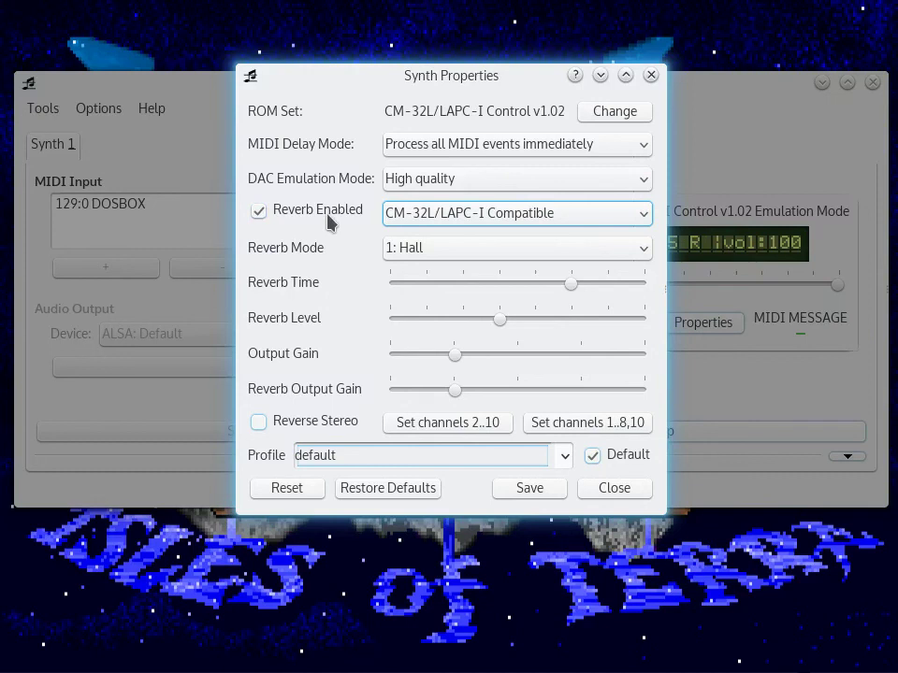
pyautogui.click(391, 251)
pyautogui.click(335, 281)
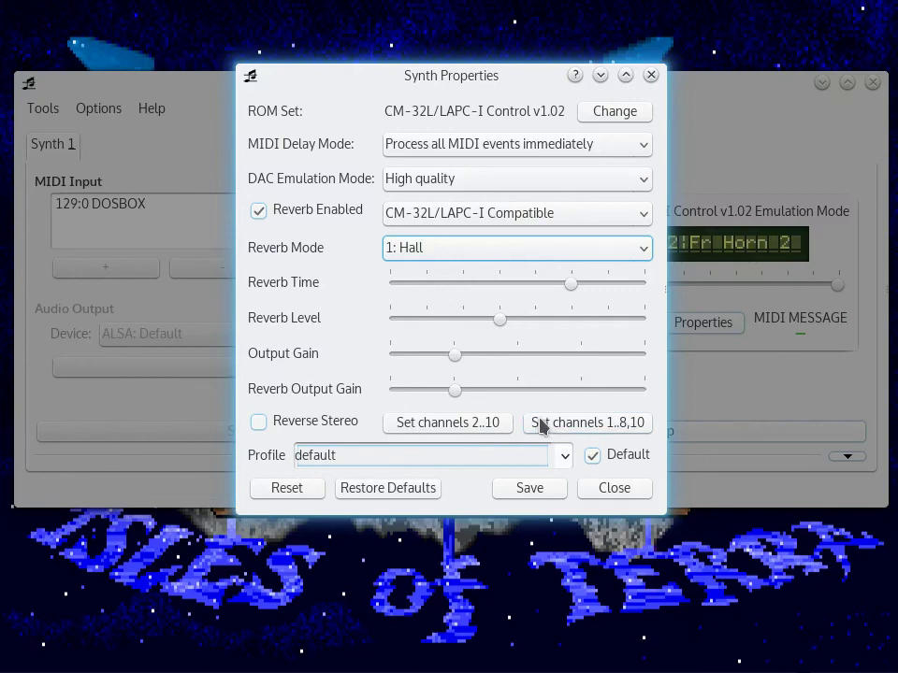
pyautogui.click(617, 490)
pyautogui.click(34, 108)
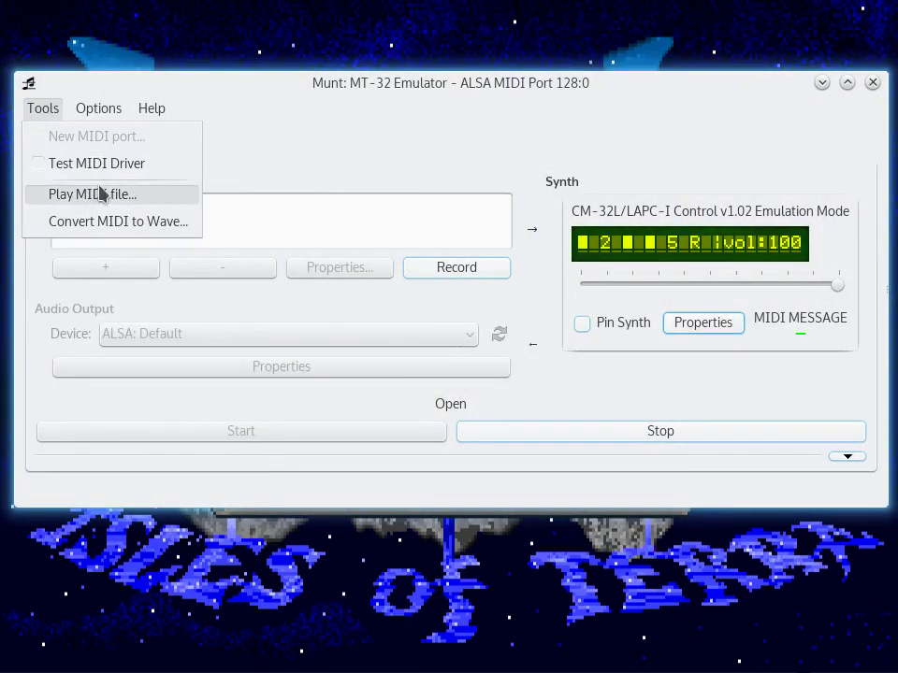
pyautogui.click(417, 137)
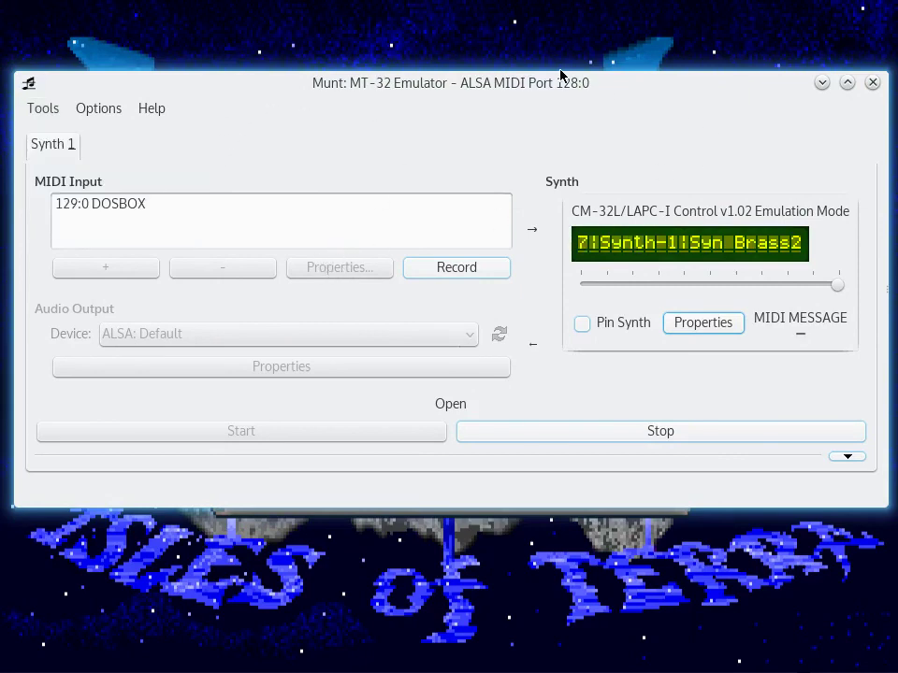
# Switch to the Might and Magic III installer, decline the current configuration and proceed to the sound support selection
pyautogui.hotkey('alt', 'Tab')
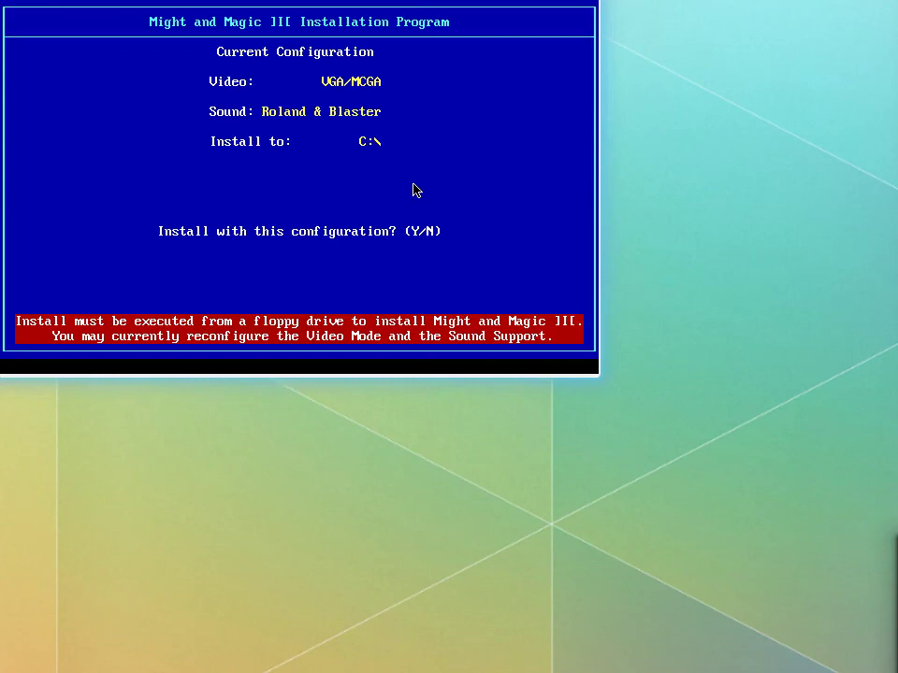
pyautogui.press('n')
pyautogui.press('1')
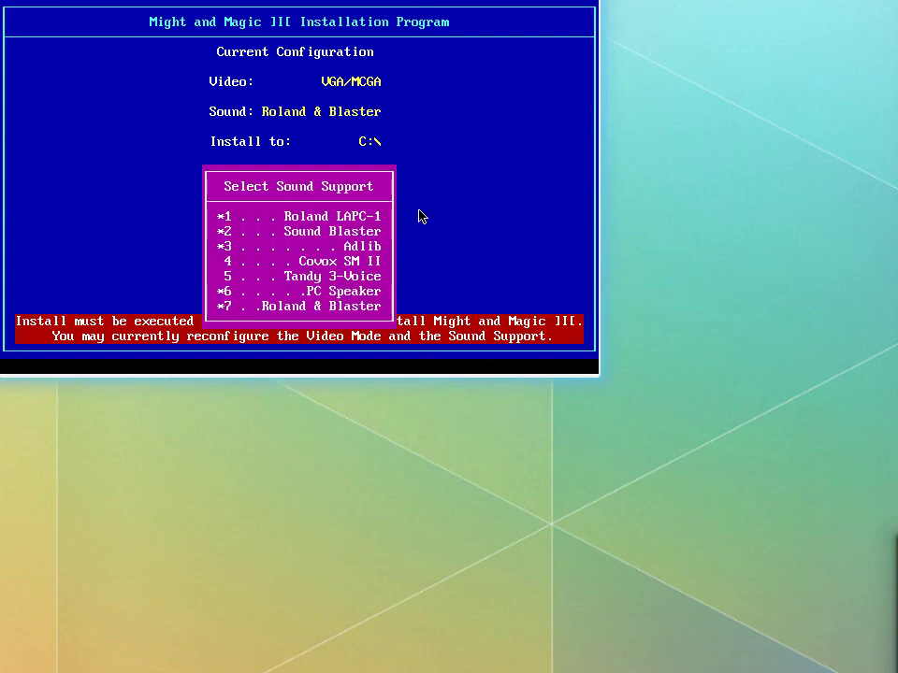